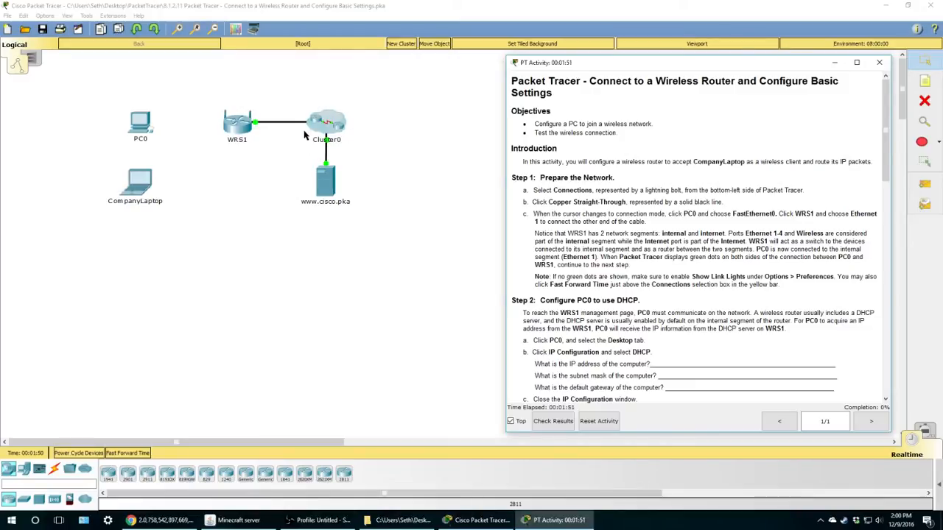
- Try WRS1's settings, dismiss the configure-locked warning, and read through the instructions
{"action": "left_click", "coordinate": [235, 129]}
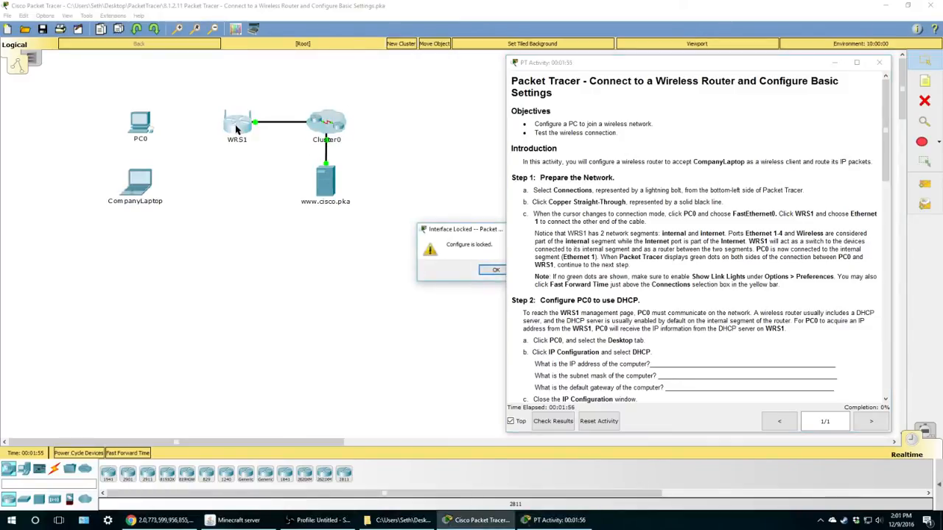
{"action": "left_click", "coordinate": [492, 270]}
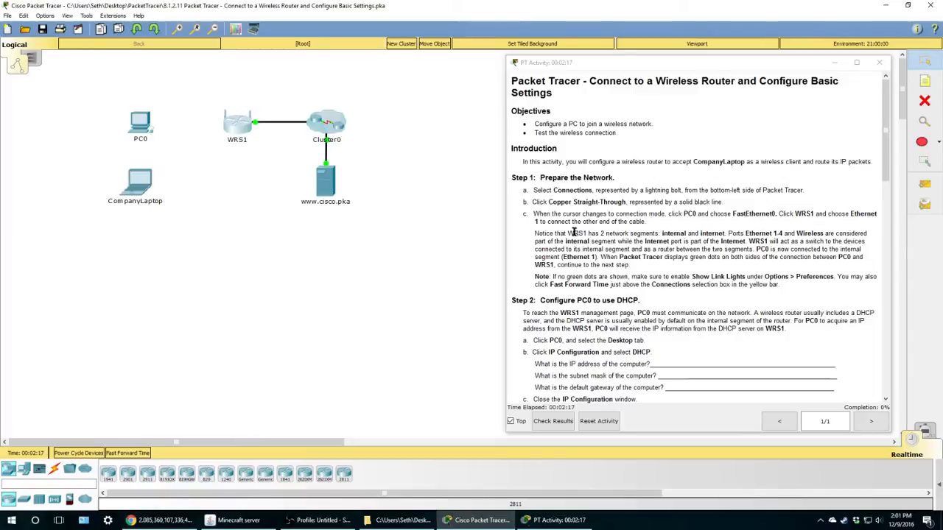
{"action": "scroll", "coordinate": [579, 294], "scroll_direction": "down", "scroll_amount": 1}
{"action": "scroll", "coordinate": [580, 295], "scroll_direction": "down", "scroll_amount": 15}
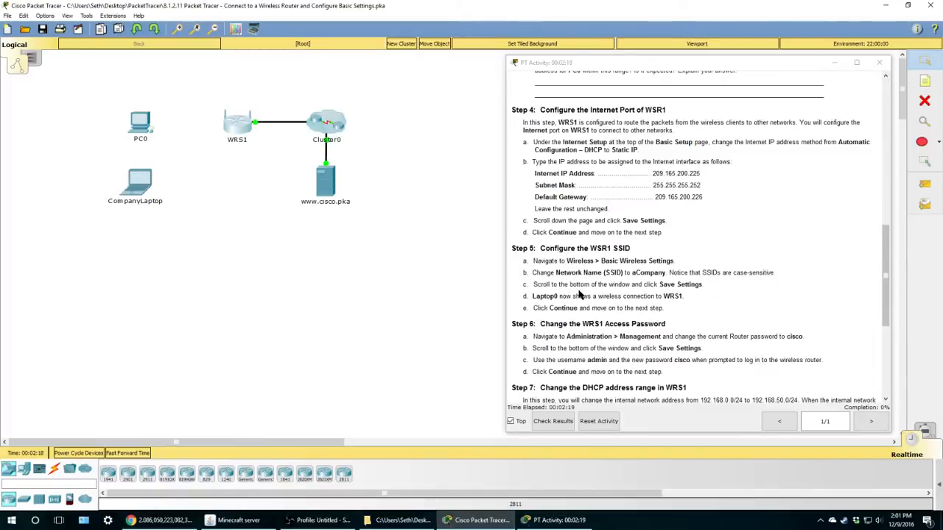
{"action": "scroll", "coordinate": [570, 209], "scroll_direction": "up", "scroll_amount": 2}
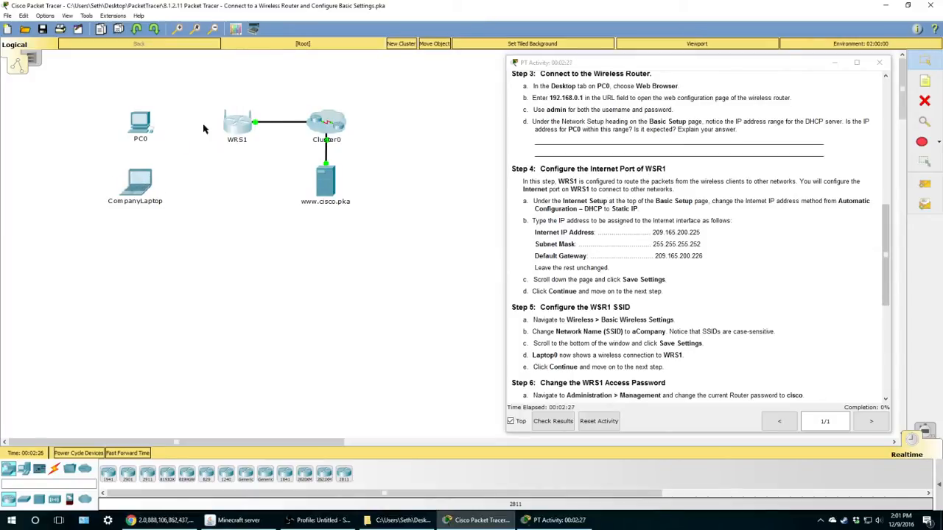
{"action": "scroll", "coordinate": [675, 234], "scroll_direction": "up", "scroll_amount": 10}
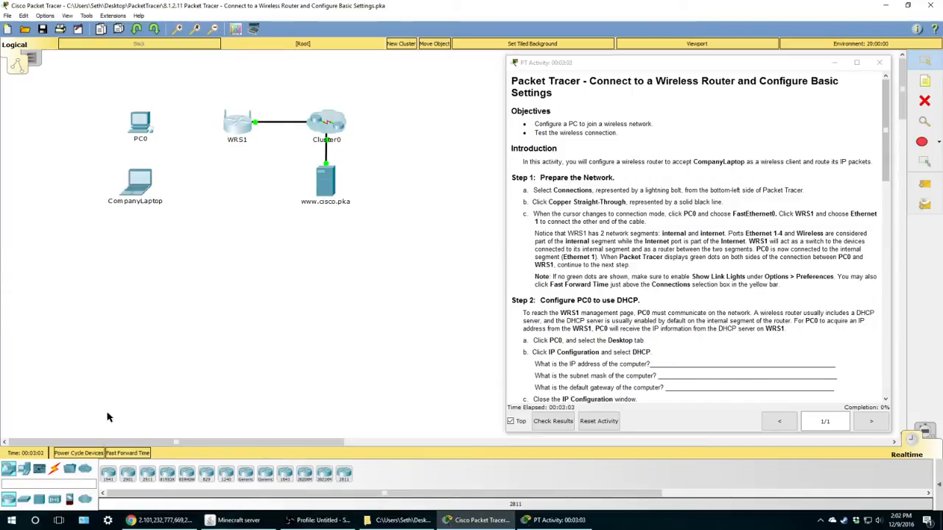
- Cable PC0 FastEthernet0 to WRS1 Ethernet 1 with a copper straight-through link
{"action": "left_click", "coordinate": [56, 471]}
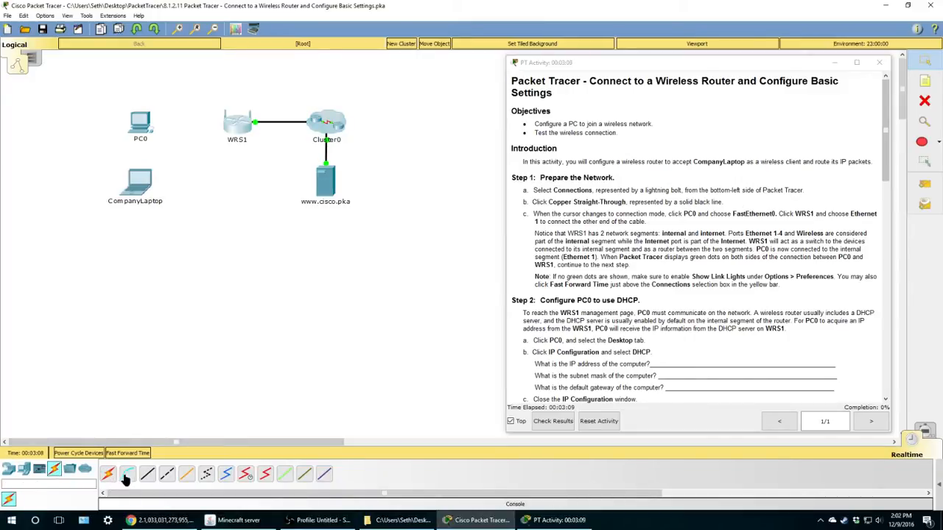
{"action": "left_click", "coordinate": [146, 476]}
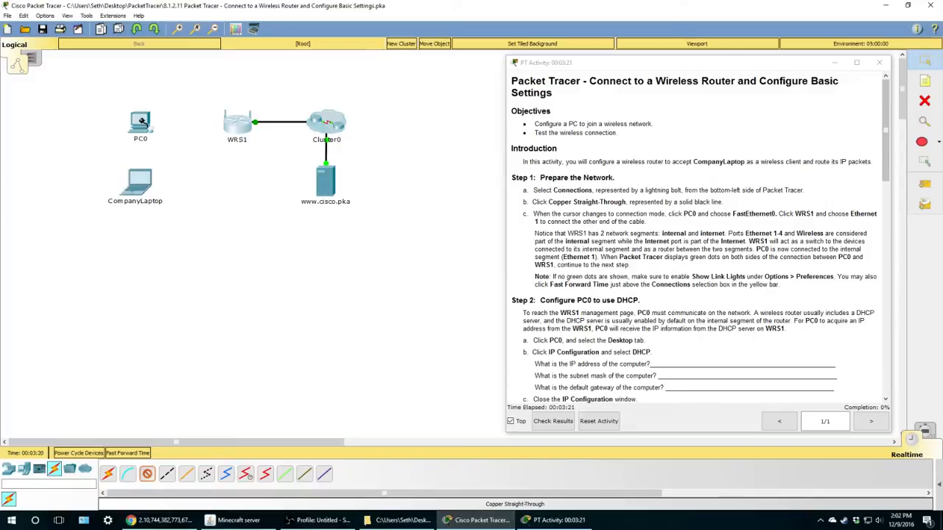
{"action": "left_click", "coordinate": [142, 121]}
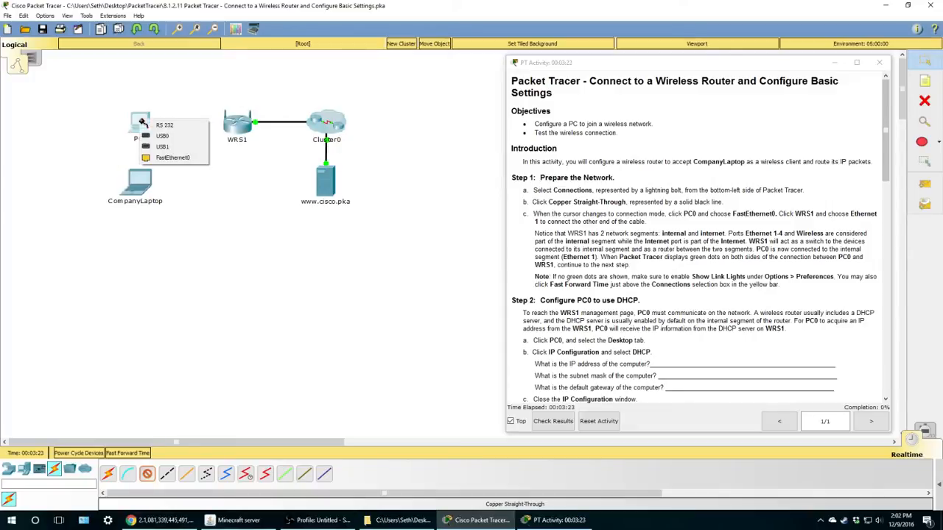
{"action": "left_click", "coordinate": [171, 158]}
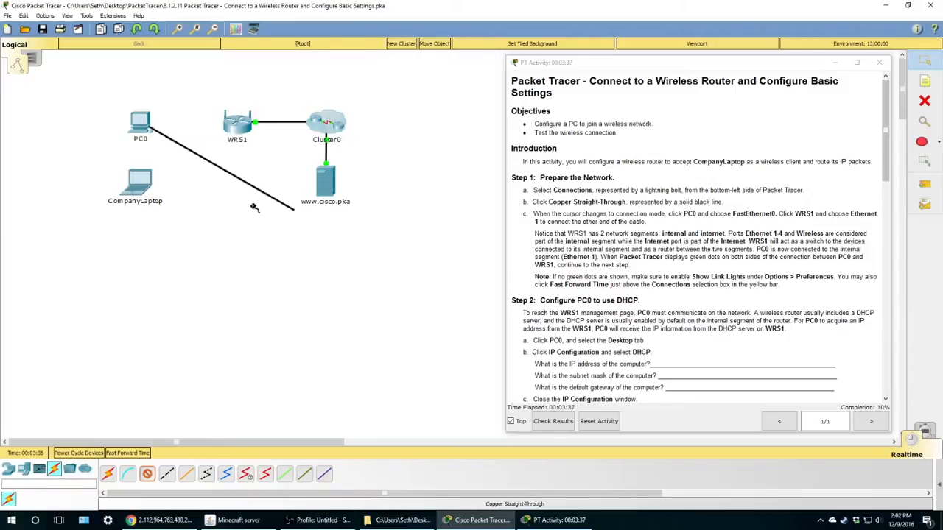
{"action": "left_click", "coordinate": [233, 126]}
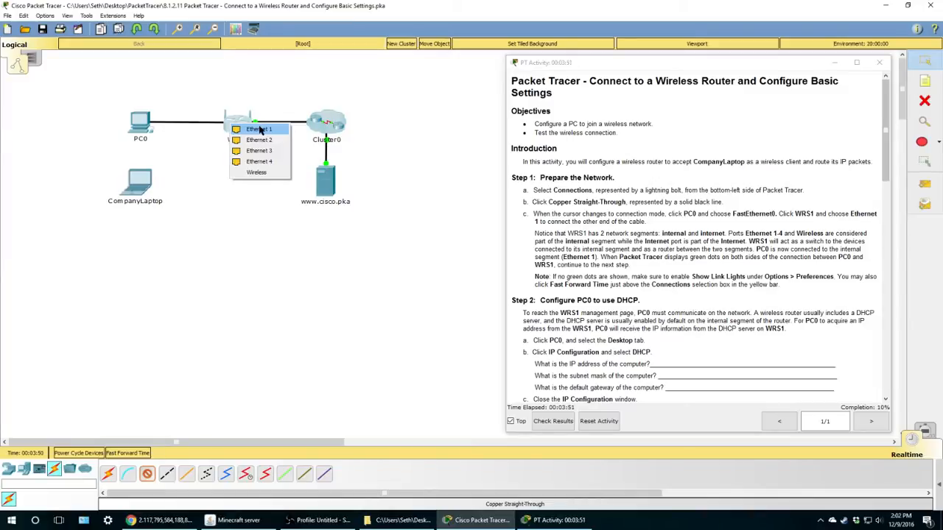
{"action": "left_click", "coordinate": [265, 131]}
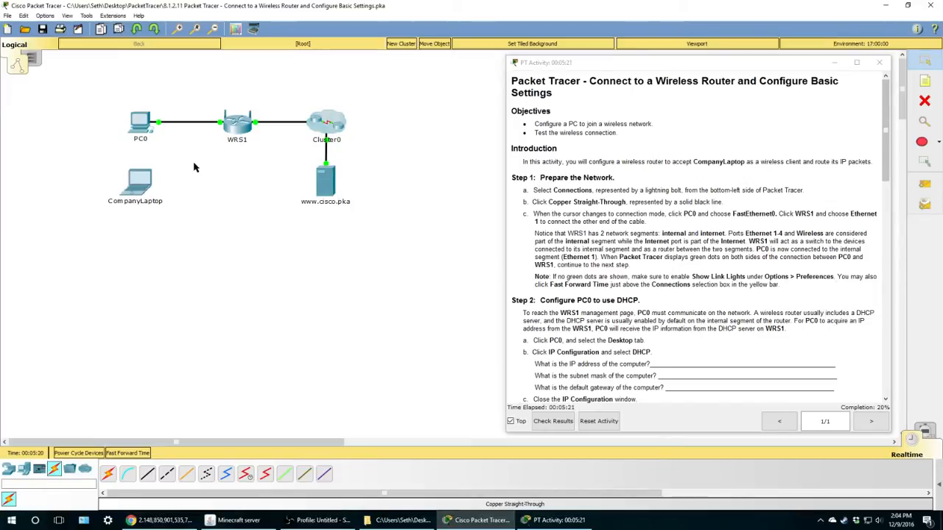
{"action": "left_click", "coordinate": [44, 17]}
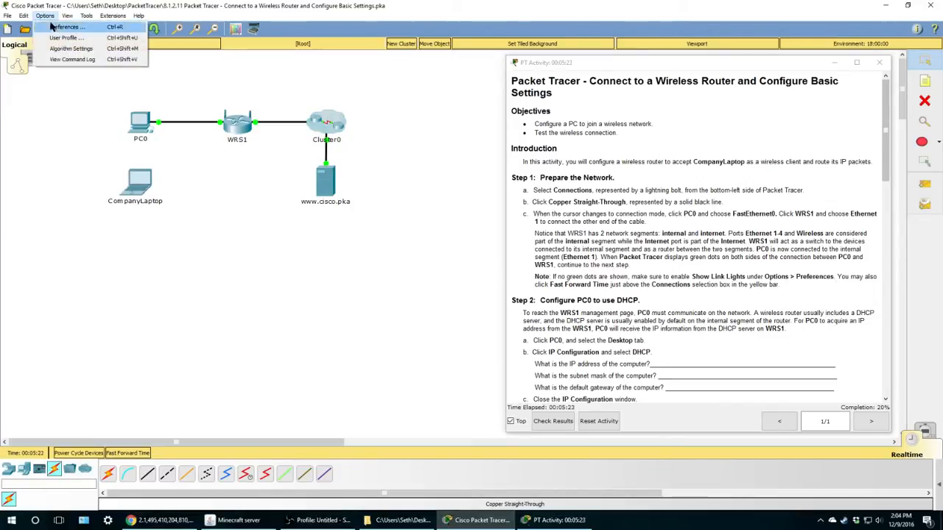
{"action": "left_click", "coordinate": [47, 26]}
{"action": "left_click_drag", "start_coordinate": [471, 38], "coordinate": [287, 28]}
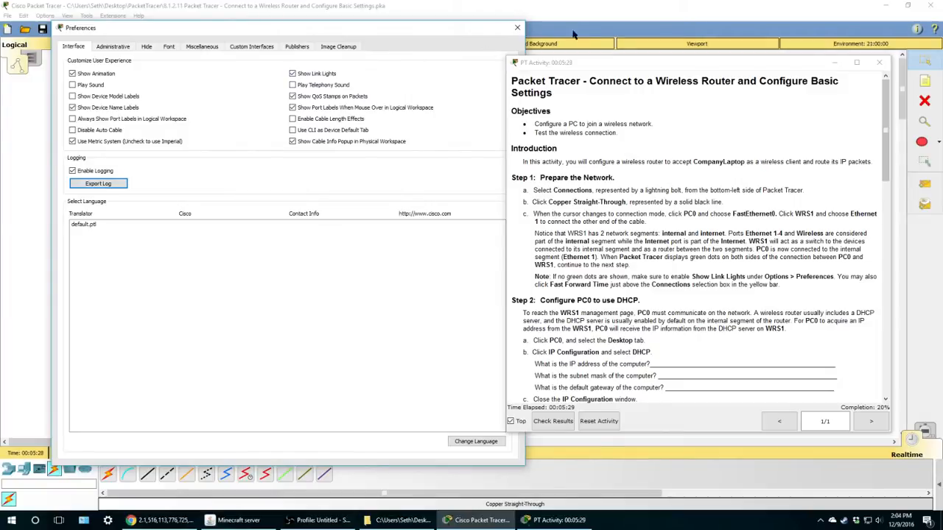
{"action": "left_click", "coordinate": [518, 28]}
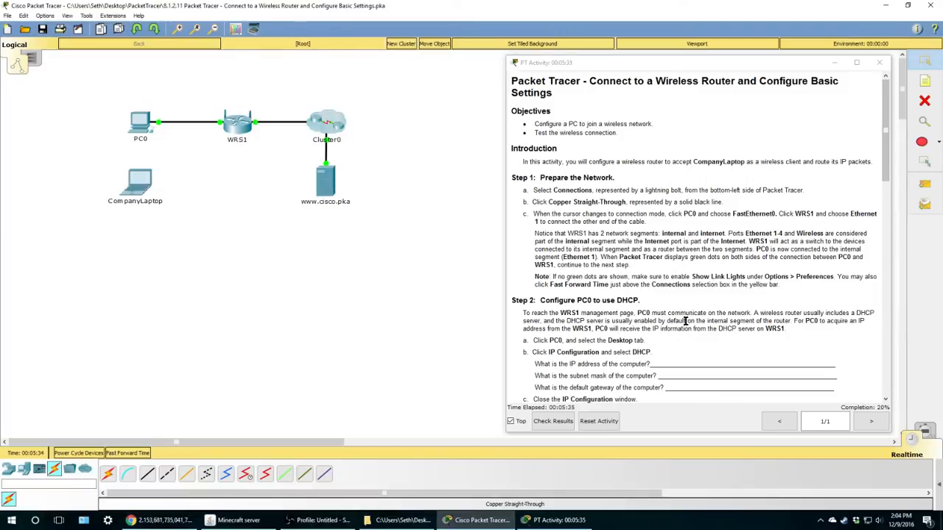
{"action": "scroll", "coordinate": [569, 297], "scroll_direction": "down", "scroll_amount": 3}
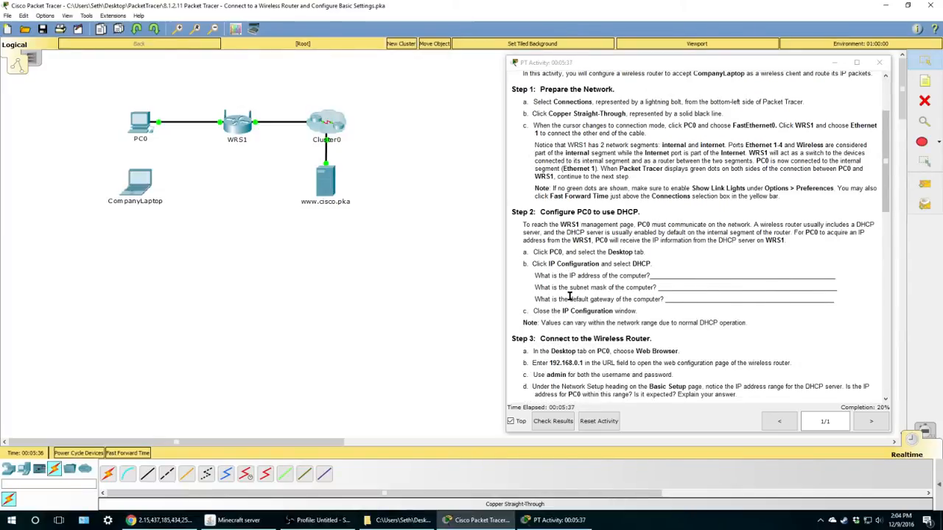
{"action": "scroll", "coordinate": [570, 297], "scroll_direction": "down", "scroll_amount": 3}
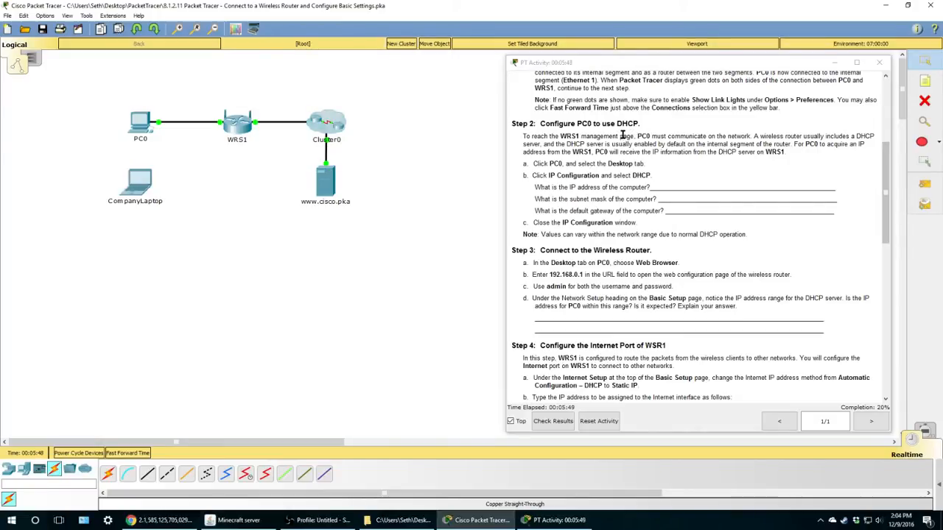
{"action": "left_click", "coordinate": [631, 125]}
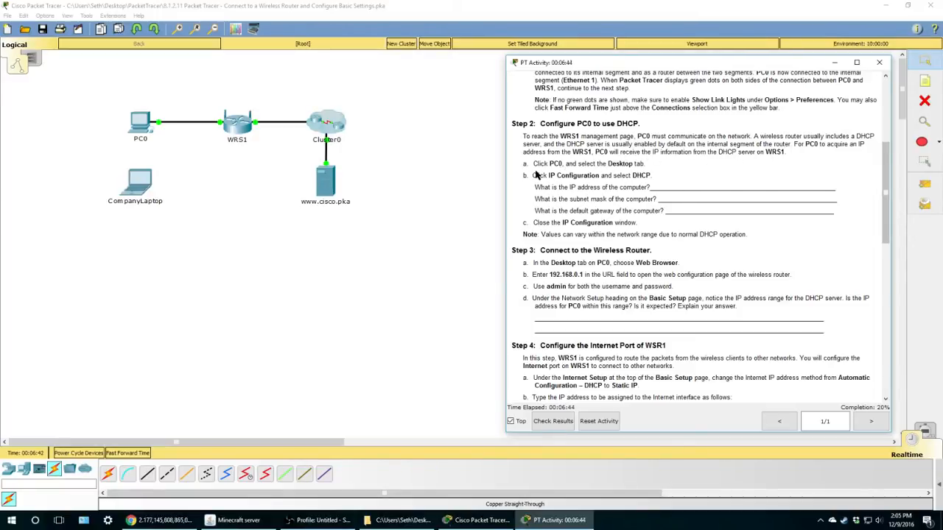
- Switch PC0's IP Configuration to DHCP, obtaining 192.168.0.100 with gateway 192.168.0.1
{"action": "left_click", "coordinate": [138, 127]}
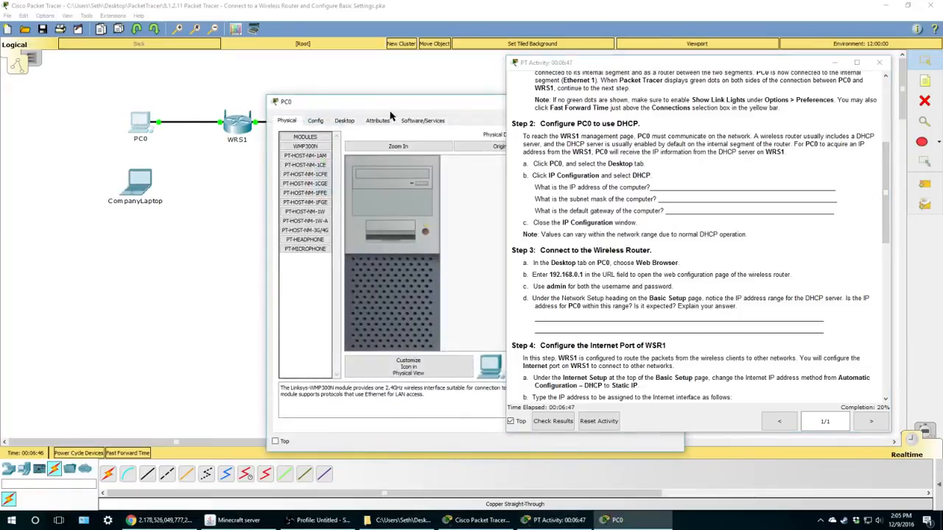
{"action": "left_click_drag", "start_coordinate": [411, 107], "coordinate": [214, 88]}
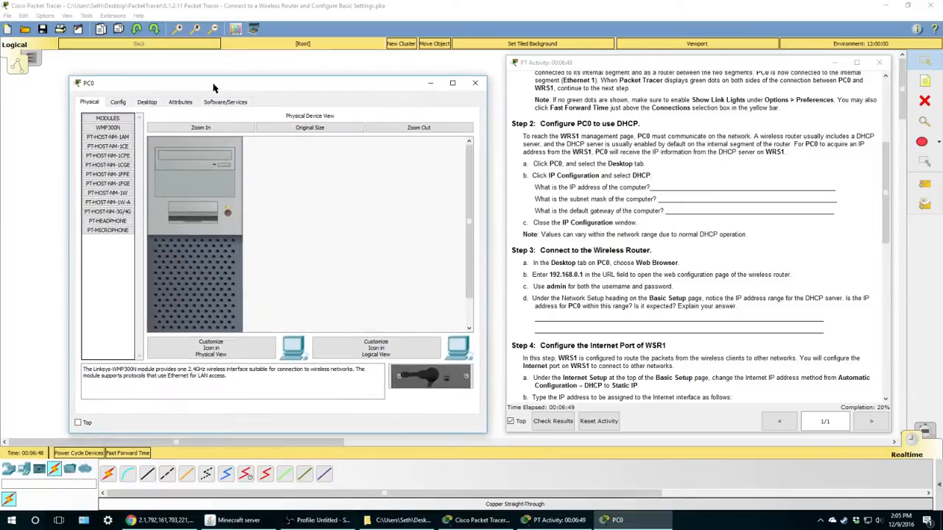
{"action": "left_click", "coordinate": [149, 105]}
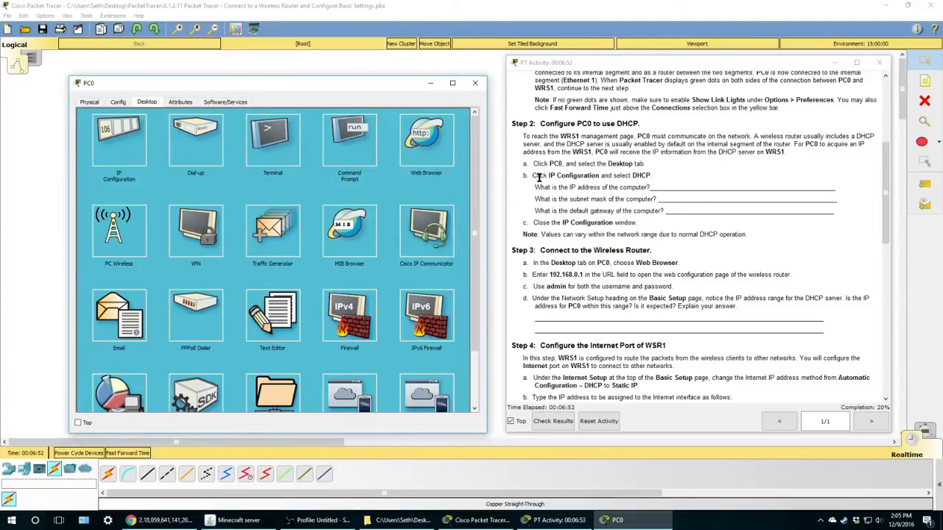
{"action": "left_click", "coordinate": [133, 140]}
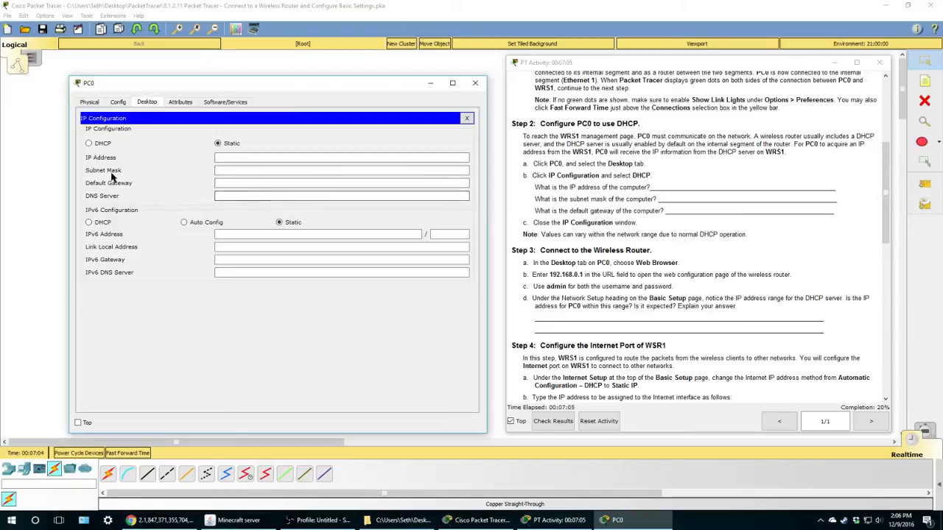
{"action": "left_click", "coordinate": [89, 145]}
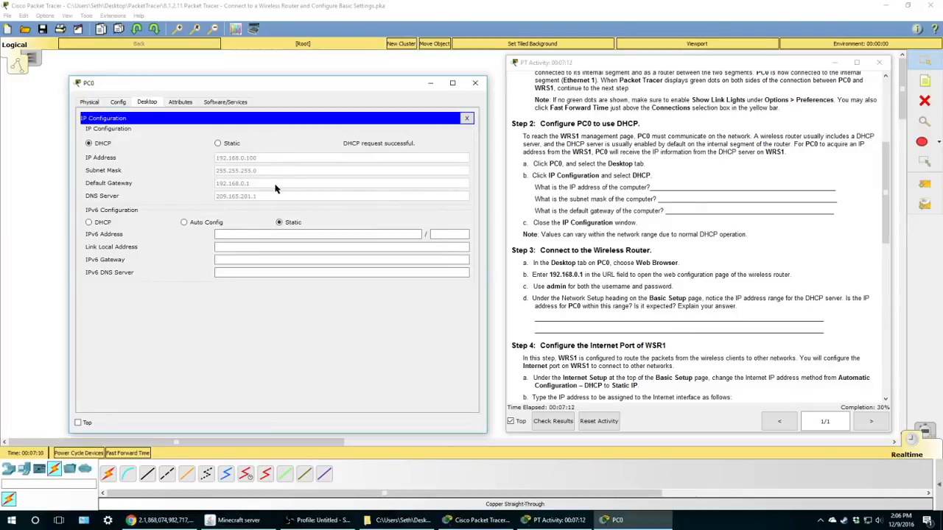
{"action": "left_click_drag", "start_coordinate": [330, 92], "coordinate": [325, 179]}
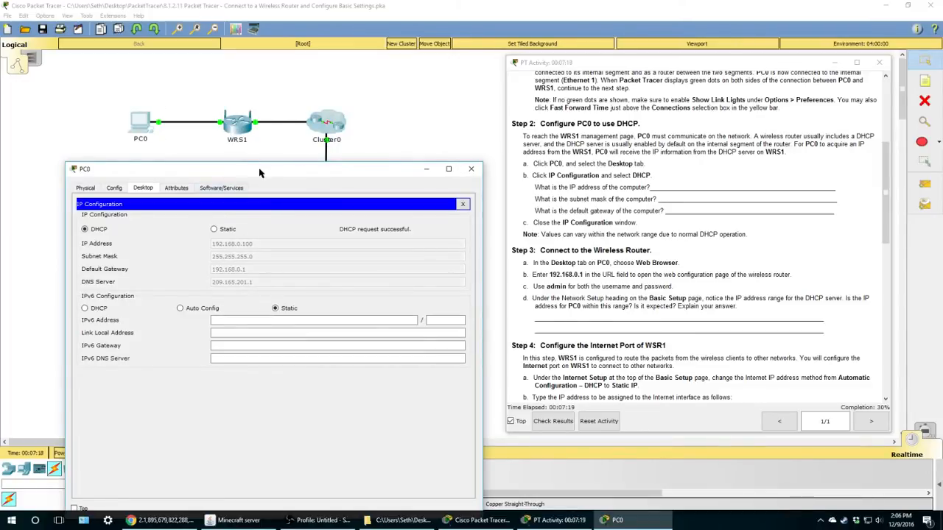
- Check PC0's DHCP address 192.168.0.100 against the instructions, then close IP Configuration
{"action": "left_click_drag", "start_coordinate": [262, 169], "coordinate": [265, 104]}
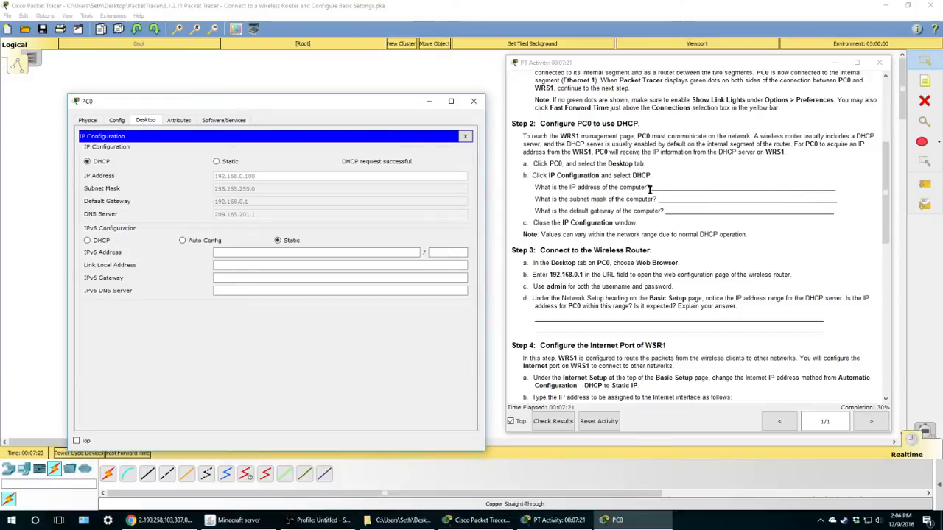
{"action": "left_click_drag", "start_coordinate": [649, 187], "coordinate": [769, 196]}
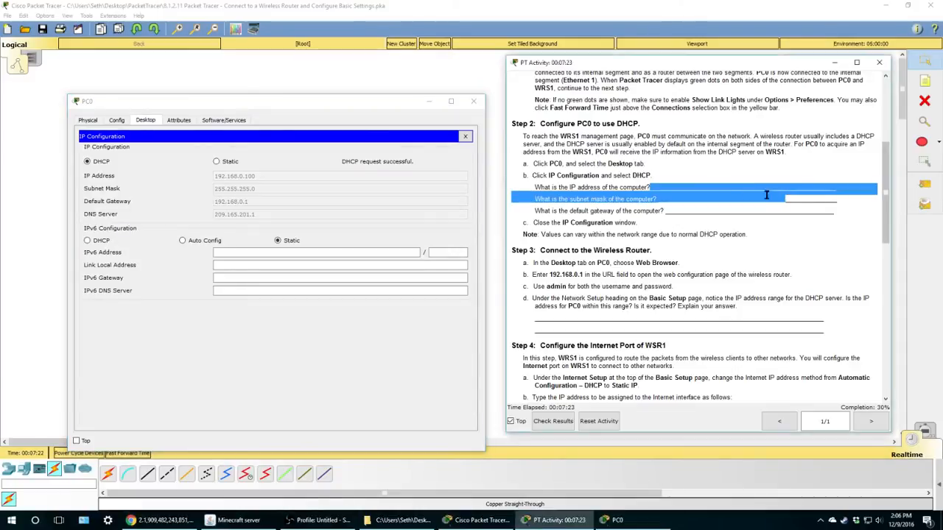
{"action": "left_click", "coordinate": [644, 197]}
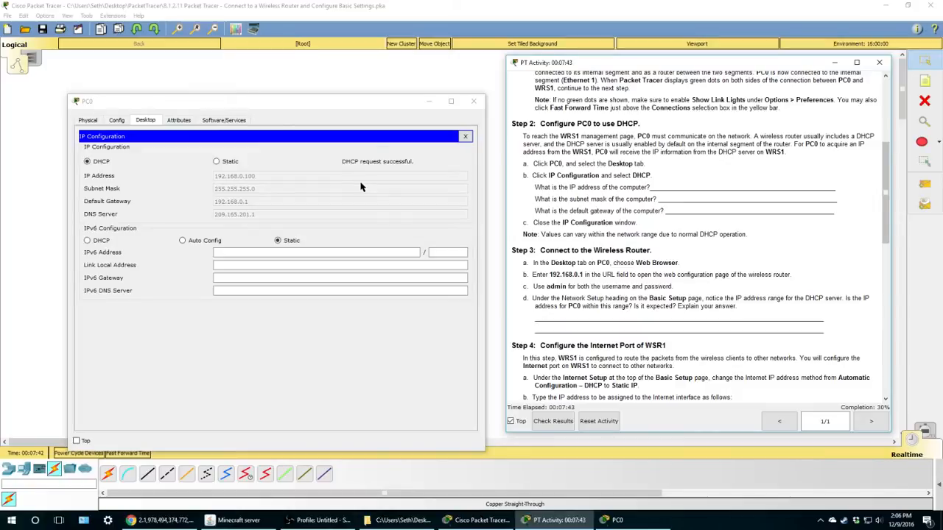
{"action": "scroll", "coordinate": [696, 198], "scroll_direction": "down", "scroll_amount": 3}
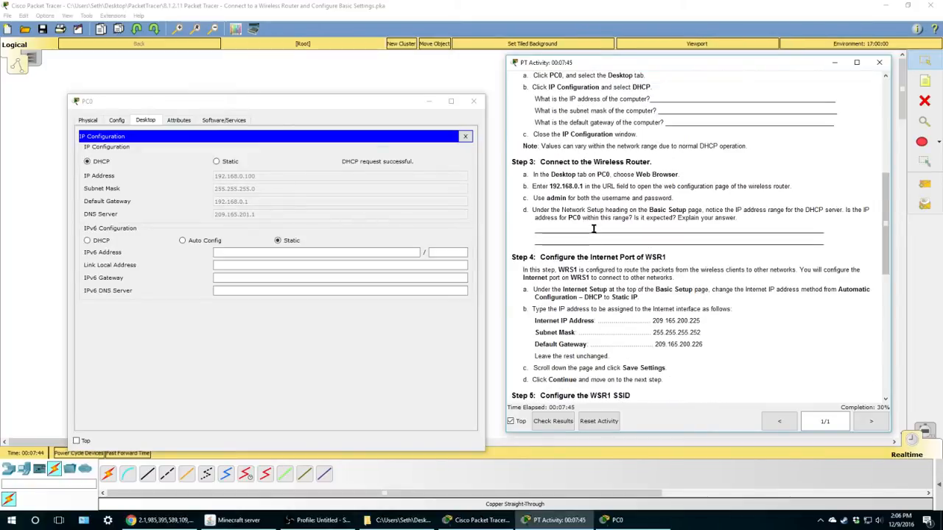
{"action": "scroll", "coordinate": [648, 273], "scroll_direction": "down", "scroll_amount": 11}
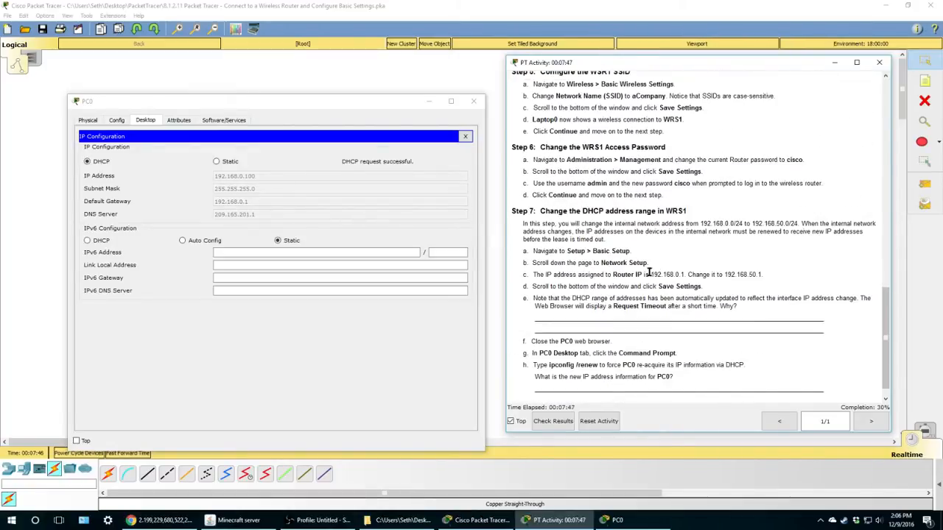
{"action": "scroll", "coordinate": [645, 270], "scroll_direction": "up", "scroll_amount": 15}
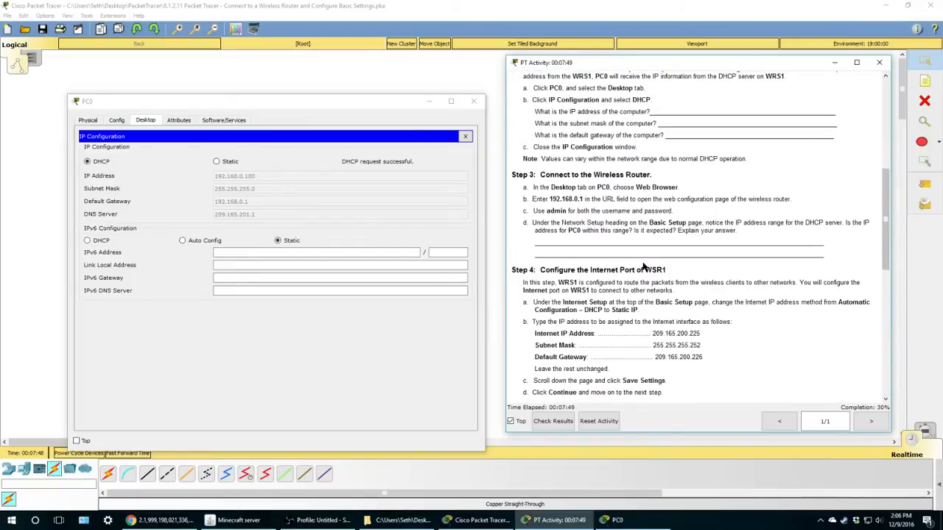
{"action": "scroll", "coordinate": [643, 267], "scroll_direction": "up", "scroll_amount": 3}
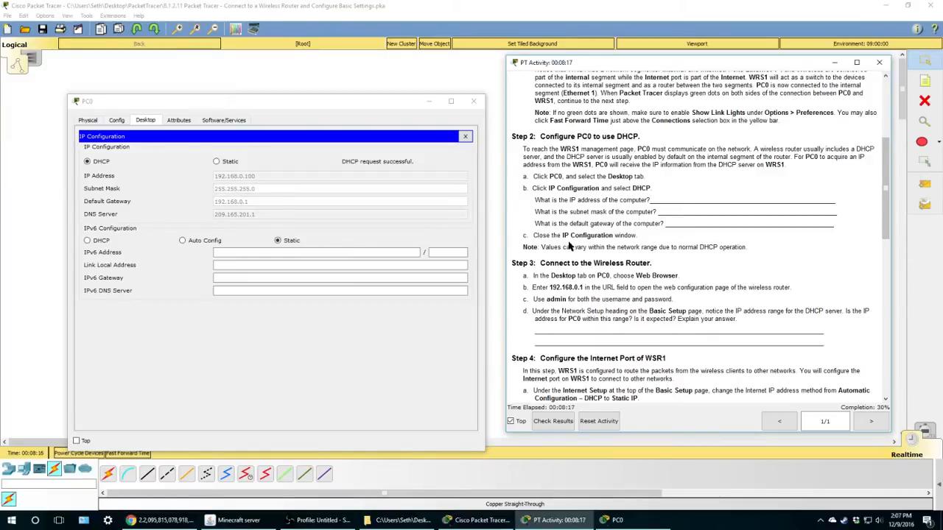
{"action": "left_click", "coordinate": [465, 137]}
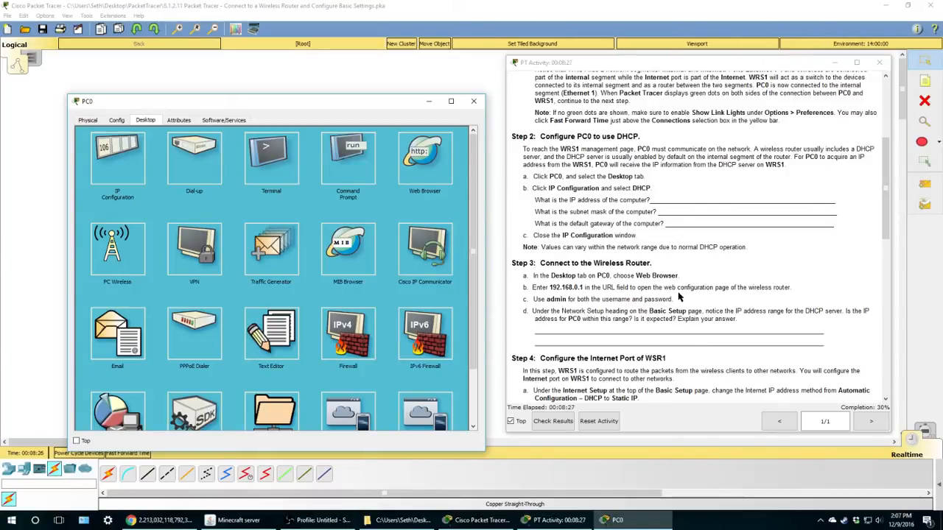
- Launch the Web Browser from PC0's desktop applications
{"action": "scroll", "coordinate": [679, 297], "scroll_direction": "down", "scroll_amount": 1}
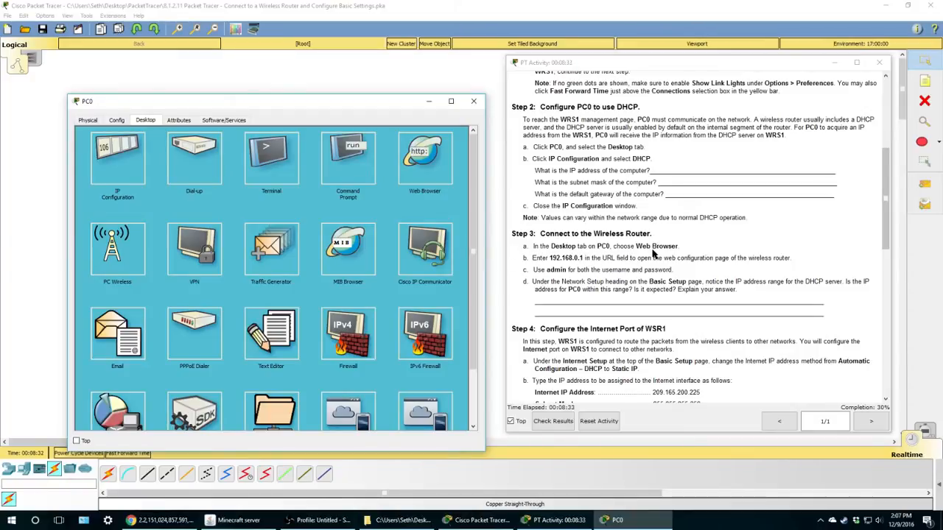
{"action": "left_click", "coordinate": [426, 162]}
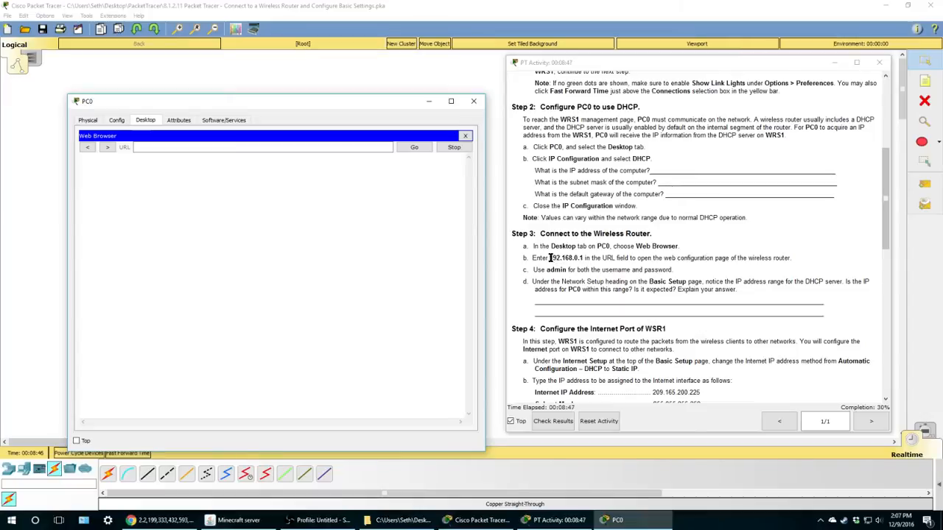
- Paste 192.168.0.1 from step 3b into PC0's browser URL field and load it
{"action": "left_click_drag", "start_coordinate": [550, 258], "coordinate": [583, 259]}
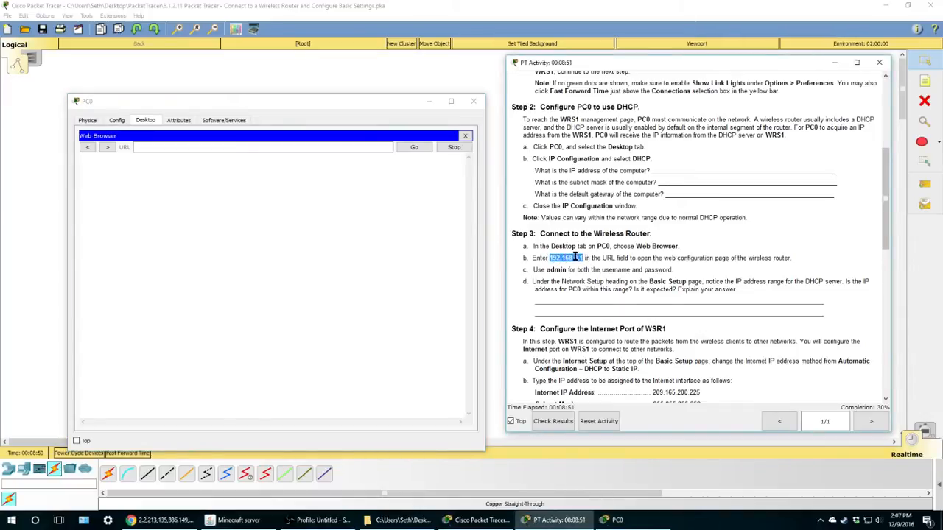
{"action": "right_click", "coordinate": [268, 148]}
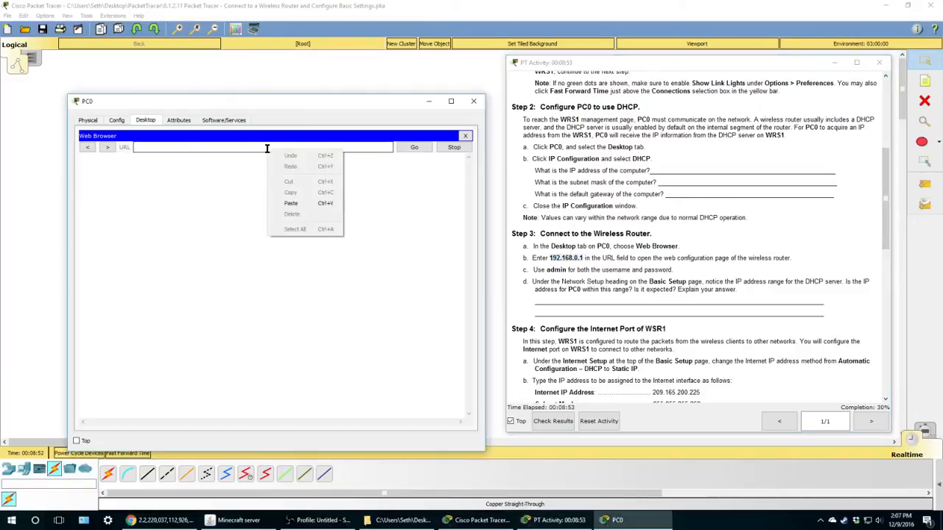
{"action": "left_click", "coordinate": [293, 208]}
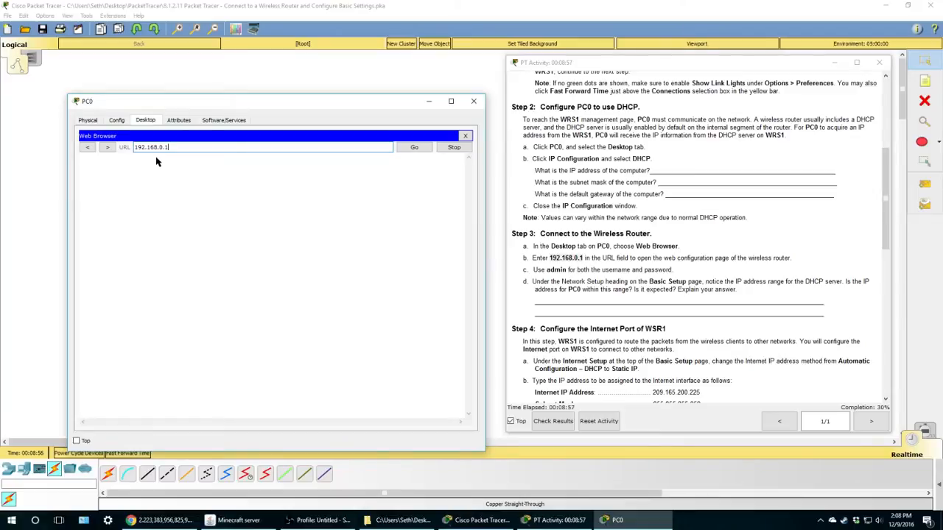
{"action": "left_click_drag", "start_coordinate": [331, 108], "coordinate": [317, 172]}
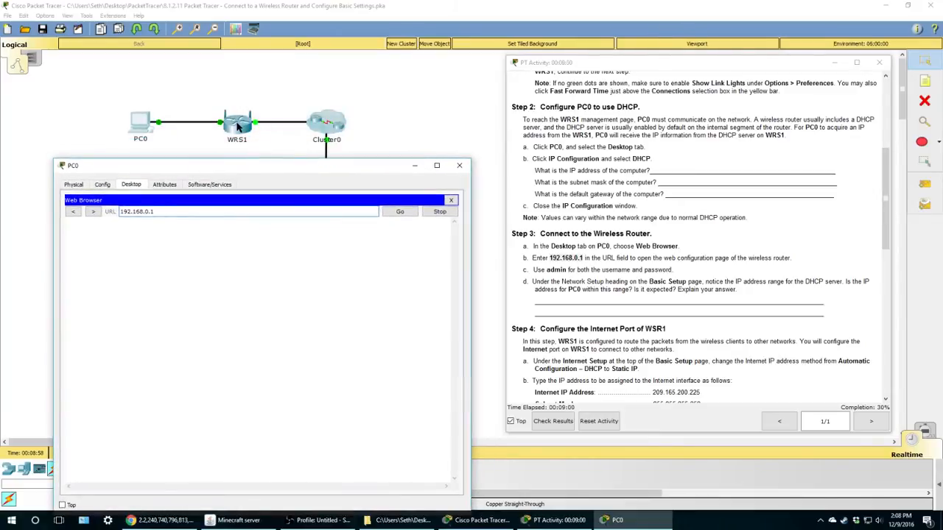
{"action": "left_click_drag", "start_coordinate": [259, 168], "coordinate": [278, 101]}
{"action": "left_click", "coordinate": [417, 147]}
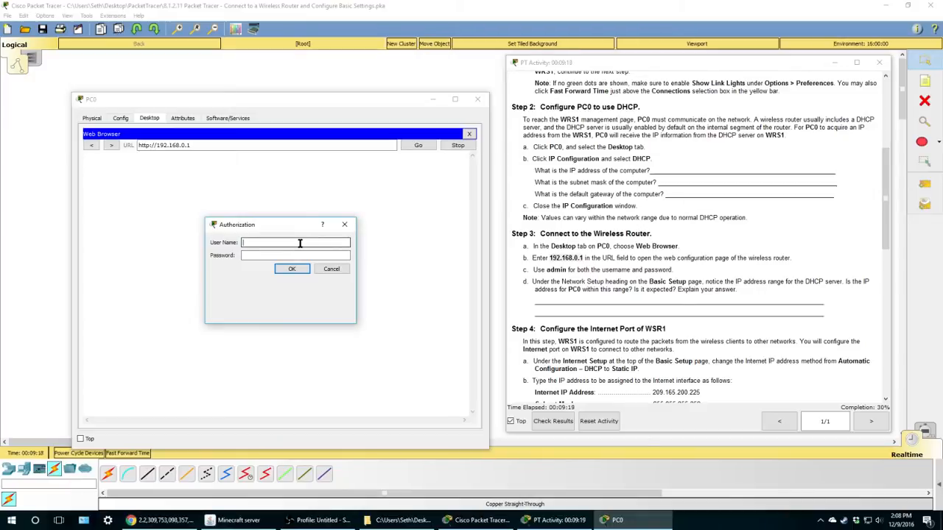
- Log in to WRS1's web page with the router's default user name and password
{"action": "type", "text": "in"}
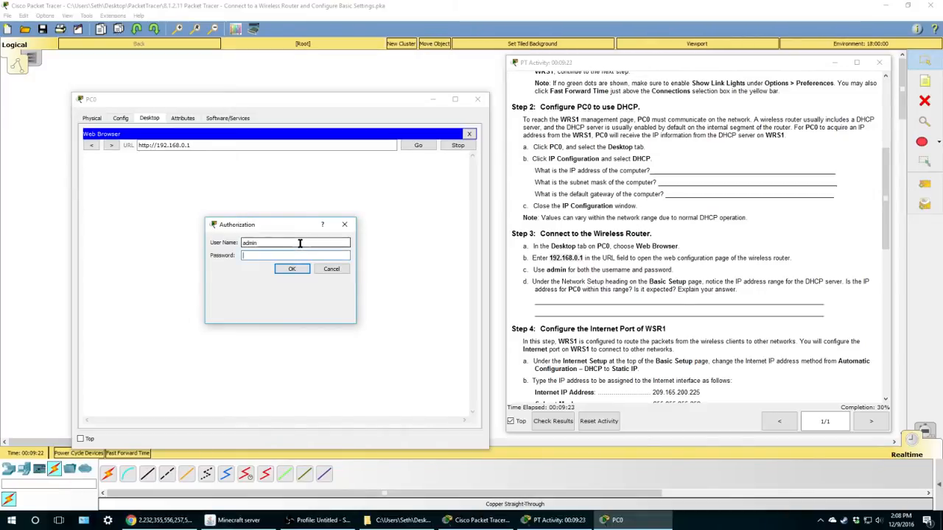
{"action": "type", "text": "admin"}
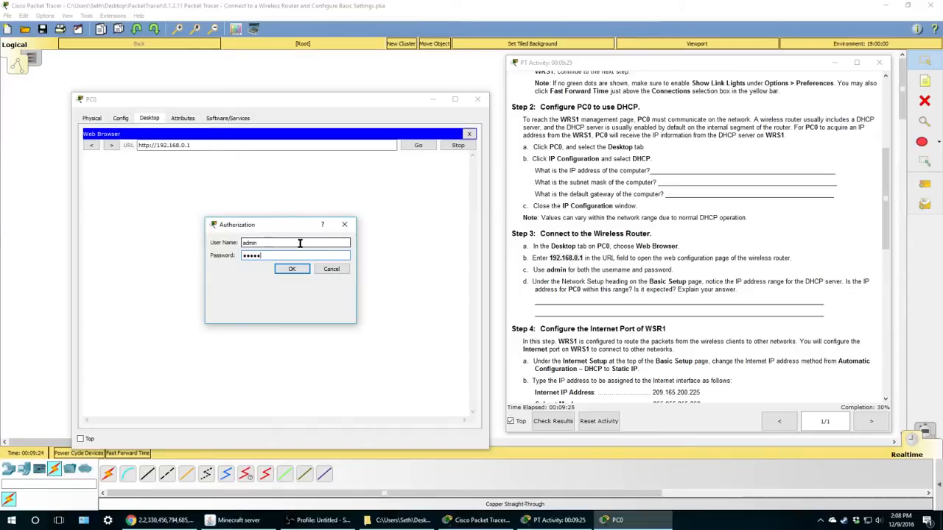
{"action": "left_click", "coordinate": [301, 270]}
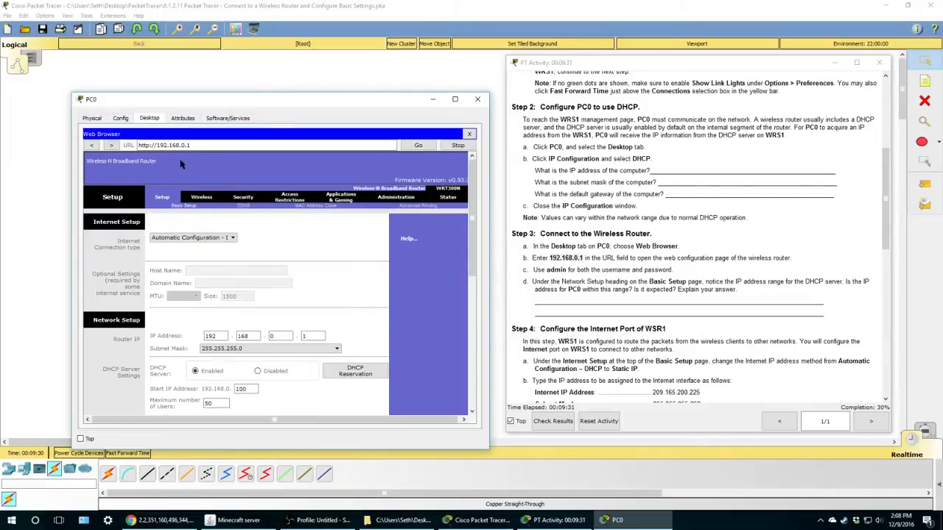
- Resize PC0's window to reveal WRS1's DHCP range 192.168.0.100–149 and static DNS fields
{"action": "left_click_drag", "start_coordinate": [316, 99], "coordinate": [321, 176]}
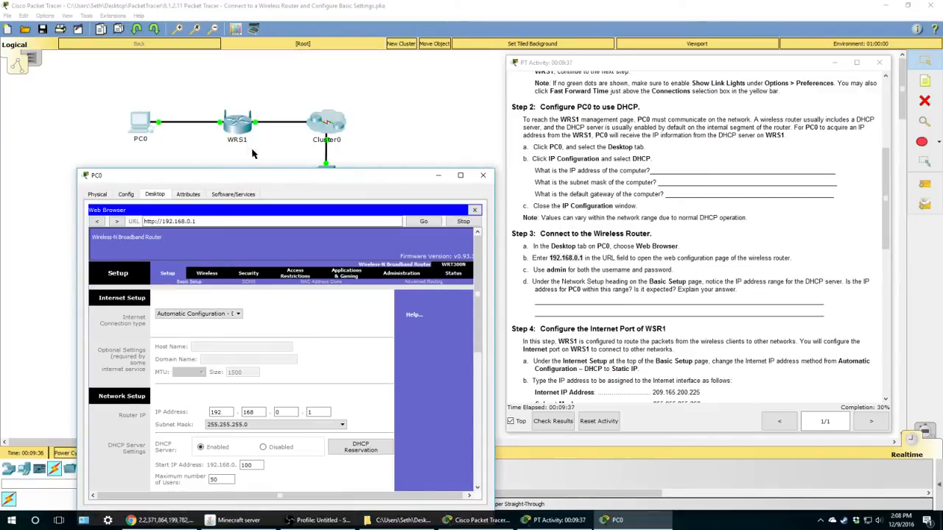
{"action": "left_click_drag", "start_coordinate": [264, 181], "coordinate": [259, 92]}
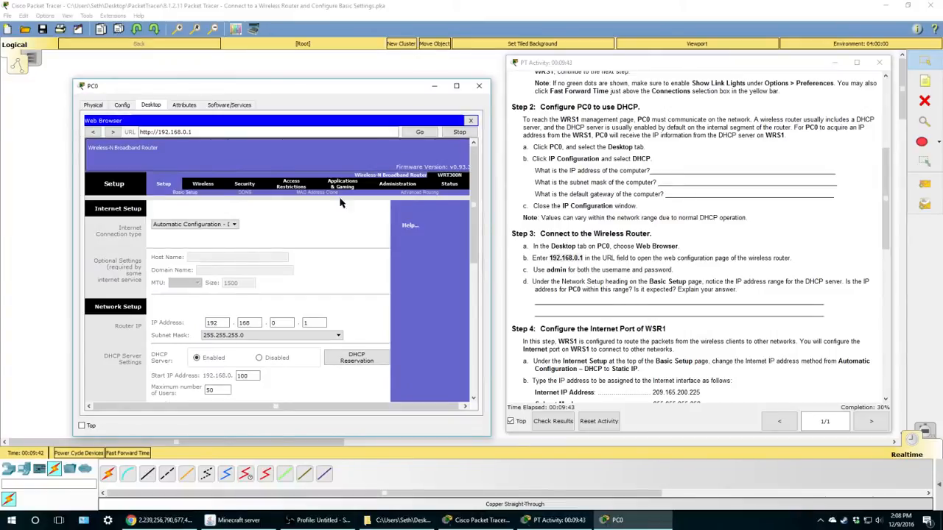
{"action": "left_click_drag", "start_coordinate": [76, 87], "coordinate": [55, 56]}
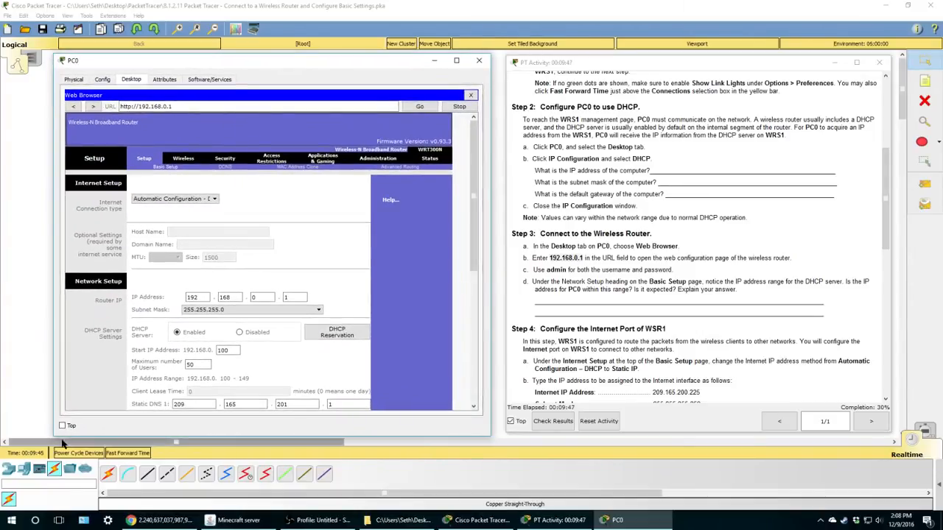
{"action": "left_click_drag", "start_coordinate": [53, 435], "coordinate": [35, 437]}
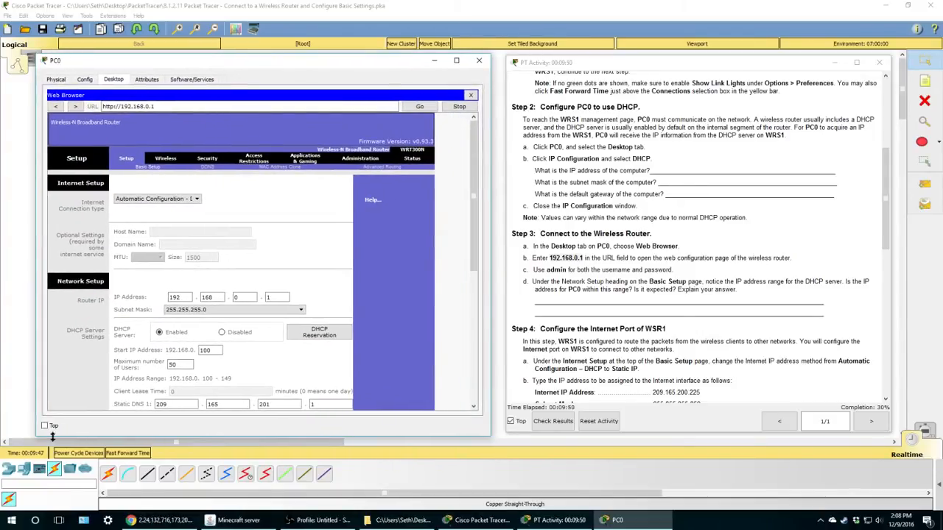
{"action": "left_click_drag", "start_coordinate": [189, 438], "coordinate": [199, 469]}
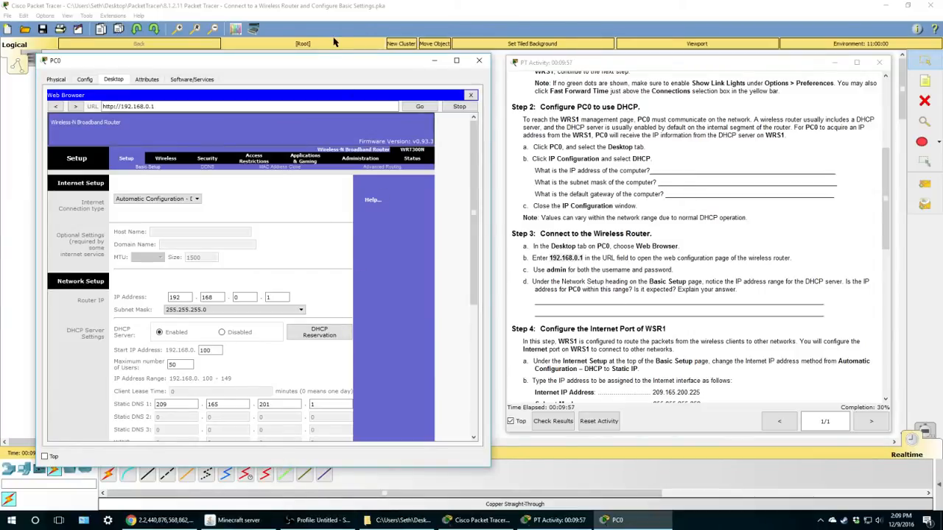
{"action": "left_click_drag", "start_coordinate": [345, 66], "coordinate": [352, 64]}
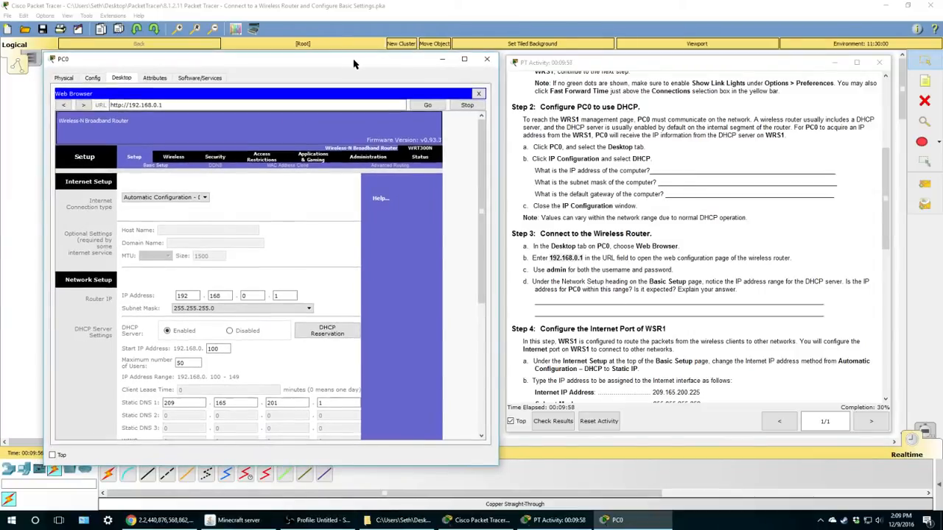
{"action": "left_click", "coordinate": [589, 279]}
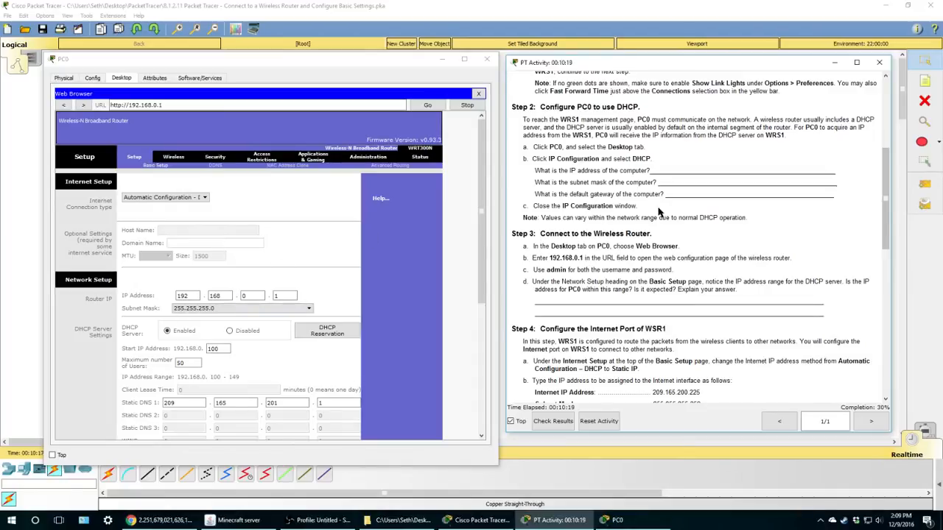
{"action": "left_click_drag", "start_coordinate": [539, 170], "coordinate": [640, 171]}
{"action": "left_click", "coordinate": [560, 230]}
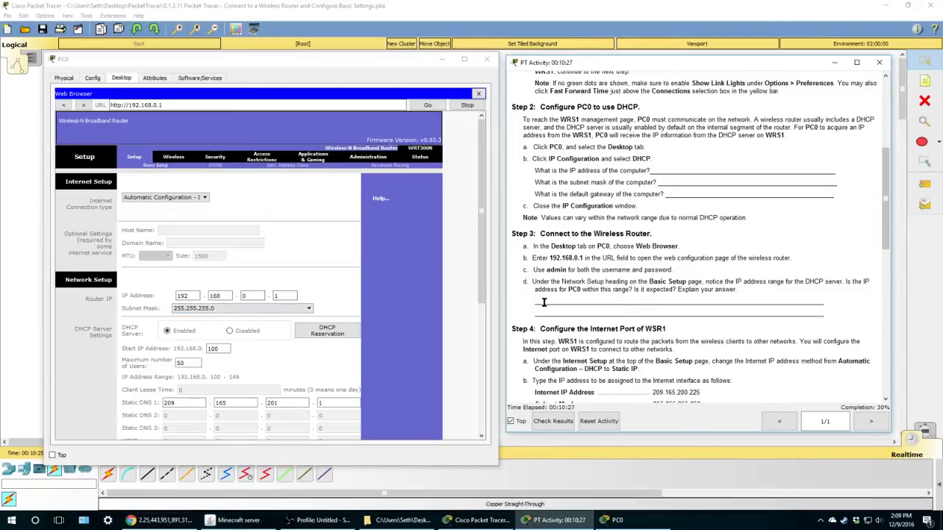
{"action": "left_click_drag", "start_coordinate": [544, 302], "coordinate": [775, 307]}
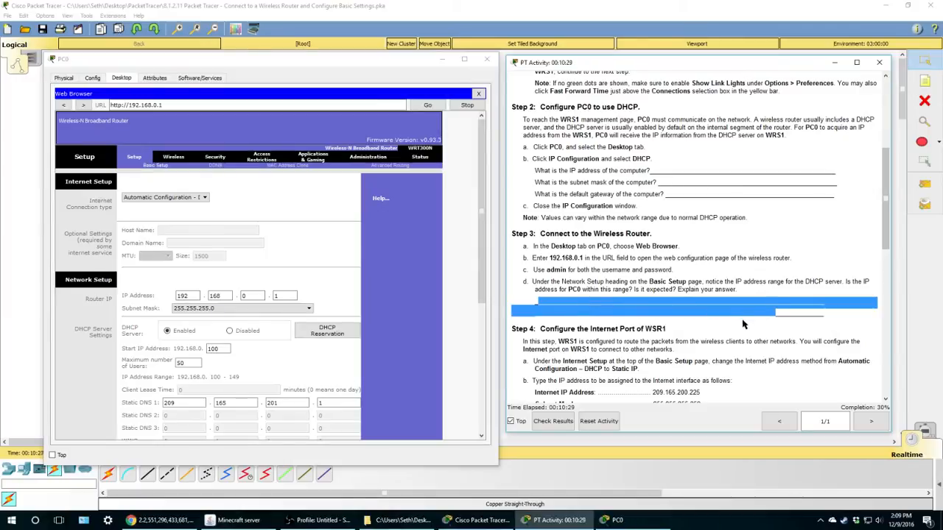
{"action": "left_click", "coordinate": [743, 324]}
{"action": "scroll", "coordinate": [645, 322], "scroll_direction": "down", "scroll_amount": 2}
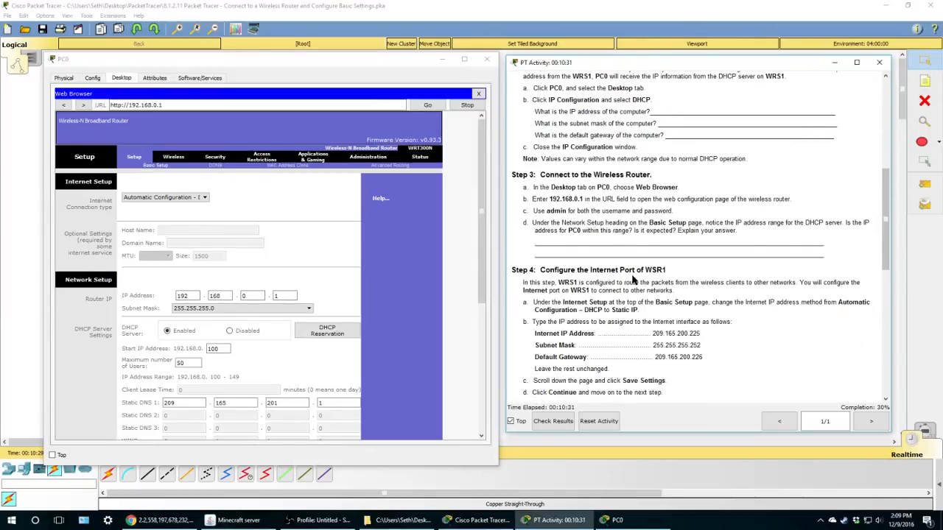
{"action": "scroll", "coordinate": [609, 291], "scroll_direction": "down", "scroll_amount": 1}
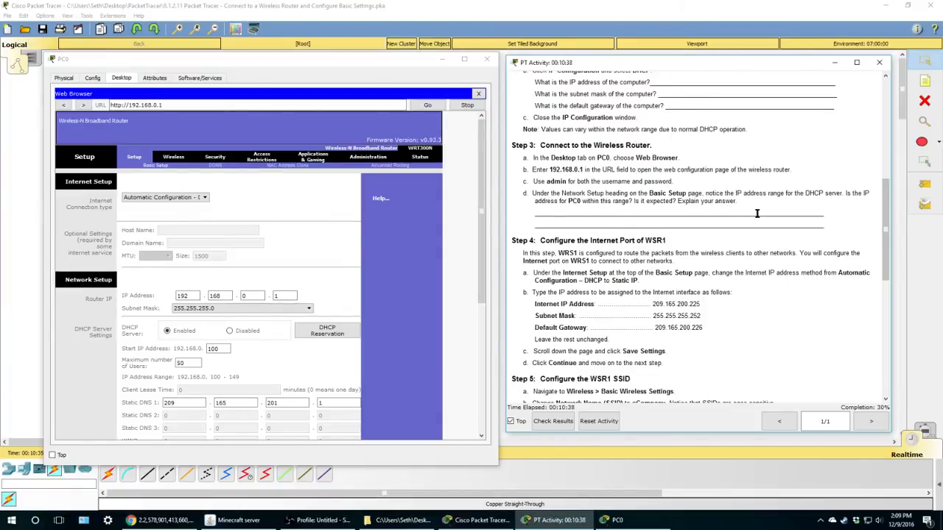
{"action": "scroll", "coordinate": [542, 289], "scroll_direction": "down", "scroll_amount": 1}
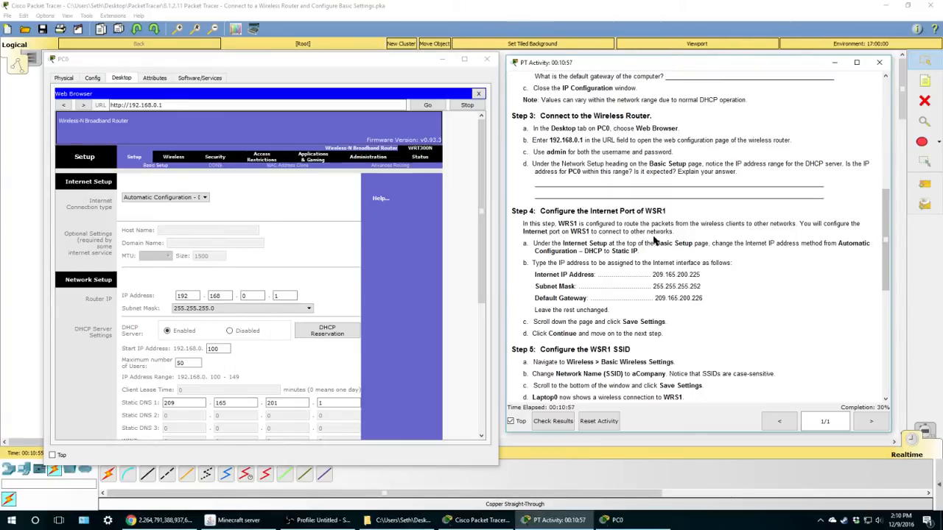
{"action": "scroll", "coordinate": [672, 234], "scroll_direction": "down", "scroll_amount": 1}
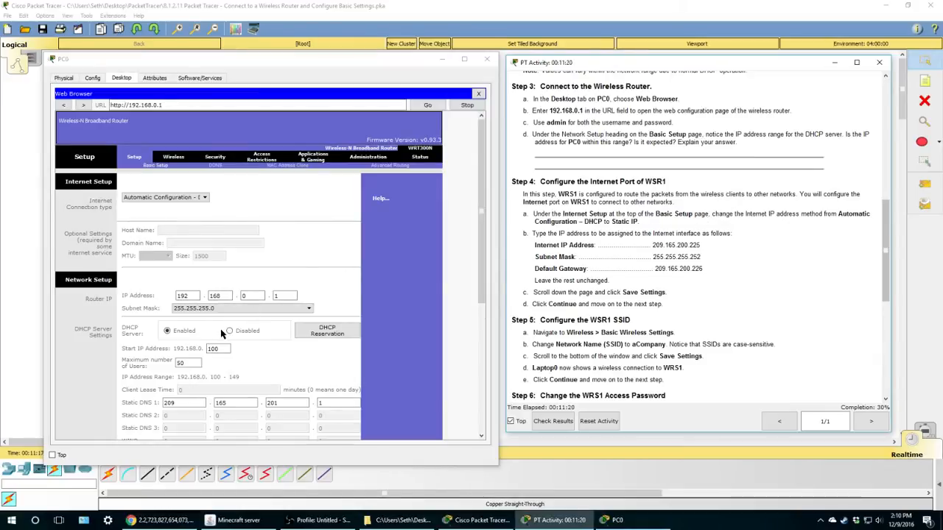
{"action": "scroll", "coordinate": [261, 346], "scroll_direction": "down", "scroll_amount": 3}
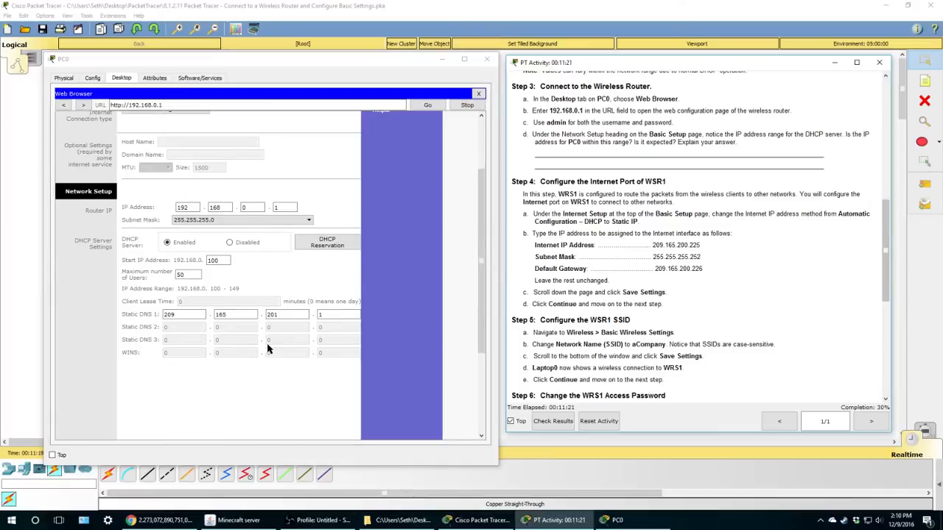
{"action": "scroll", "coordinate": [267, 349], "scroll_direction": "up", "scroll_amount": 3}
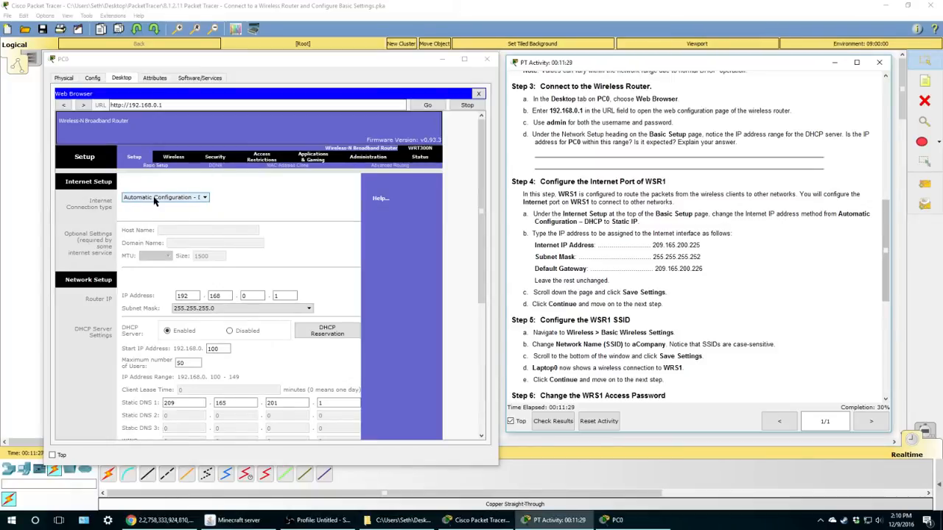
- Set WRS1's Internet connection type to Static IP
{"action": "left_click", "coordinate": [206, 199]}
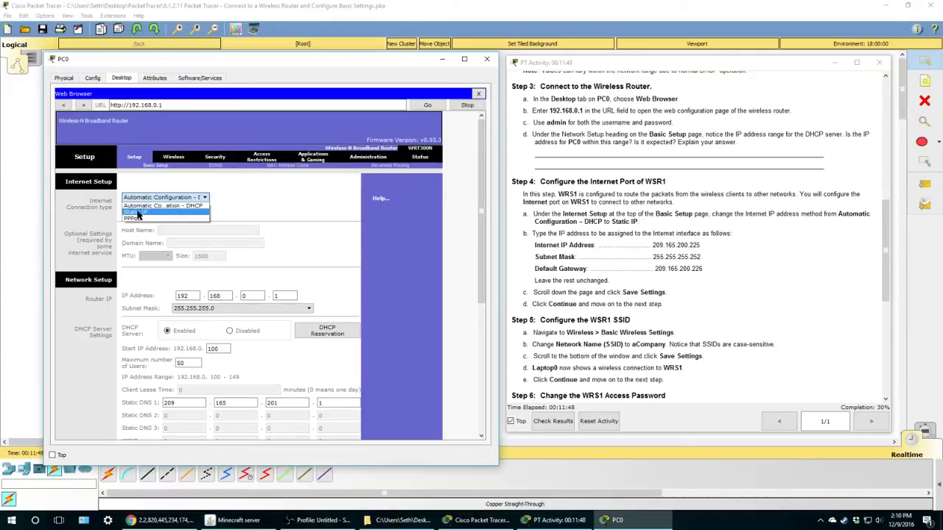
{"action": "left_click", "coordinate": [138, 213]}
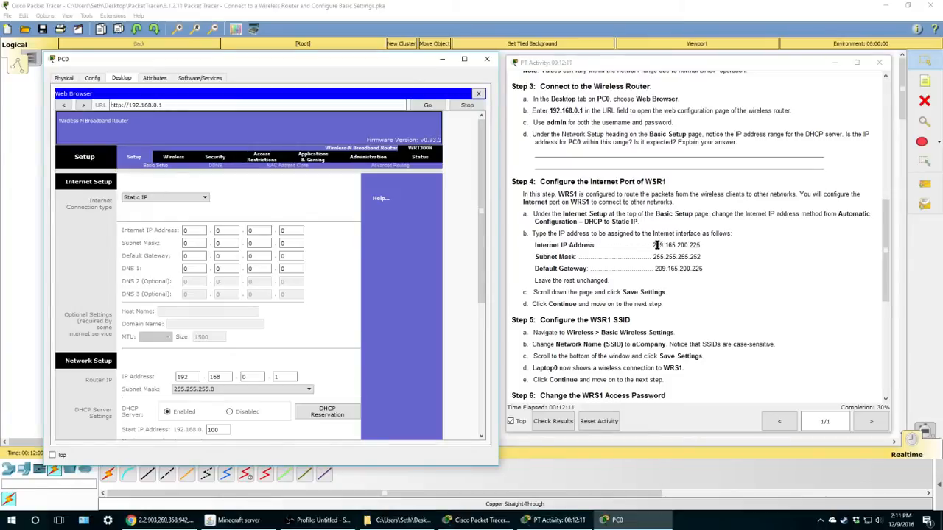
- Enter 209.165.200.255 as WRS1's Internet IP Address
{"action": "left_click", "coordinate": [197, 230]}
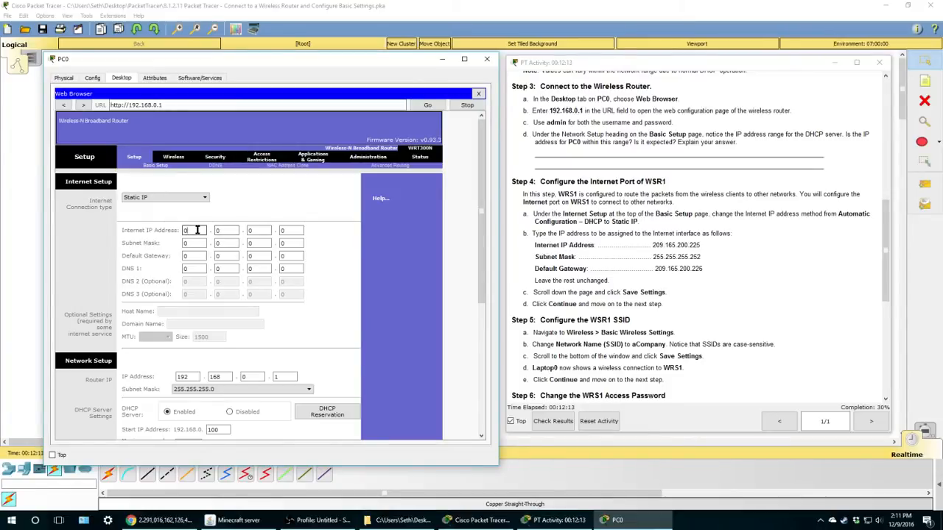
{"action": "double_click", "coordinate": [201, 230]}
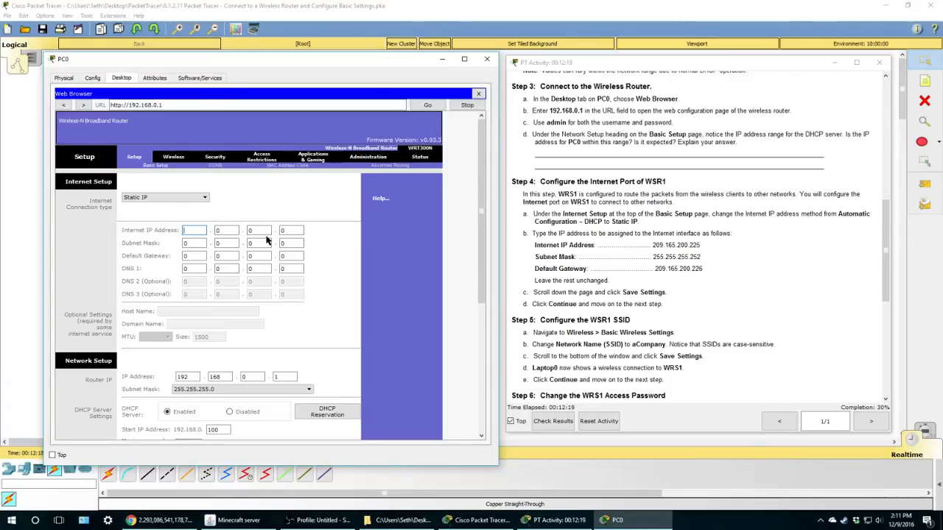
{"action": "type", "text": "209"}
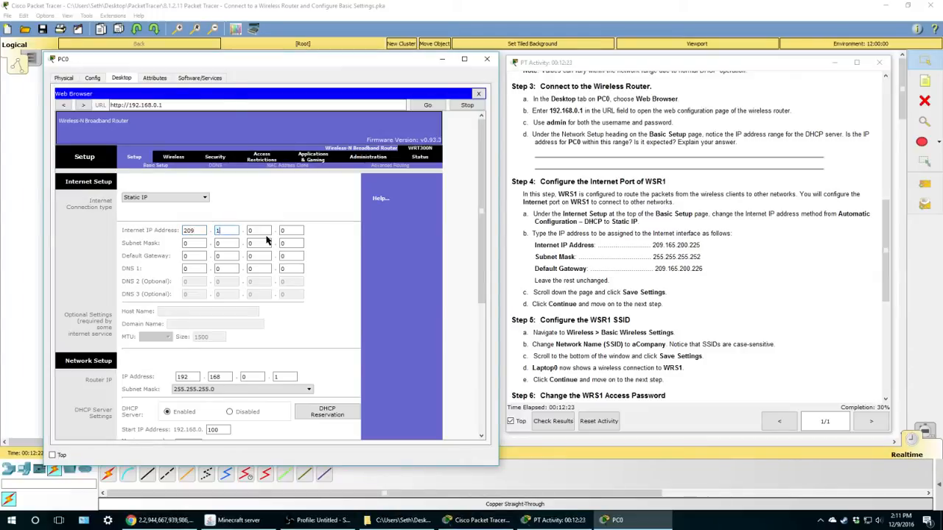
{"action": "key", "text": "Tab"}
{"action": "type", "text": "2"}
{"action": "left_click", "coordinate": [201, 243]}
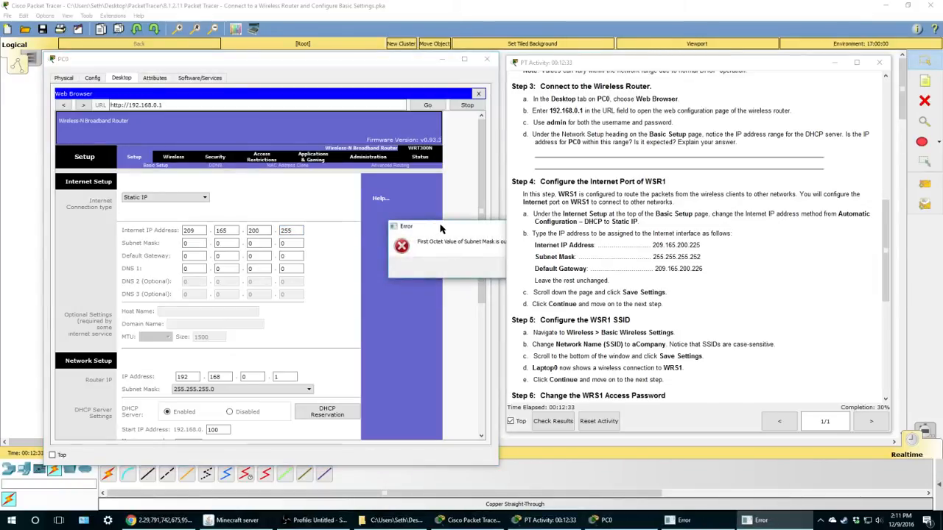
- Dismiss the range errors and enter 255 in the first Subnet Mask octet
{"action": "left_click_drag", "start_coordinate": [442, 224], "coordinate": [355, 224]}
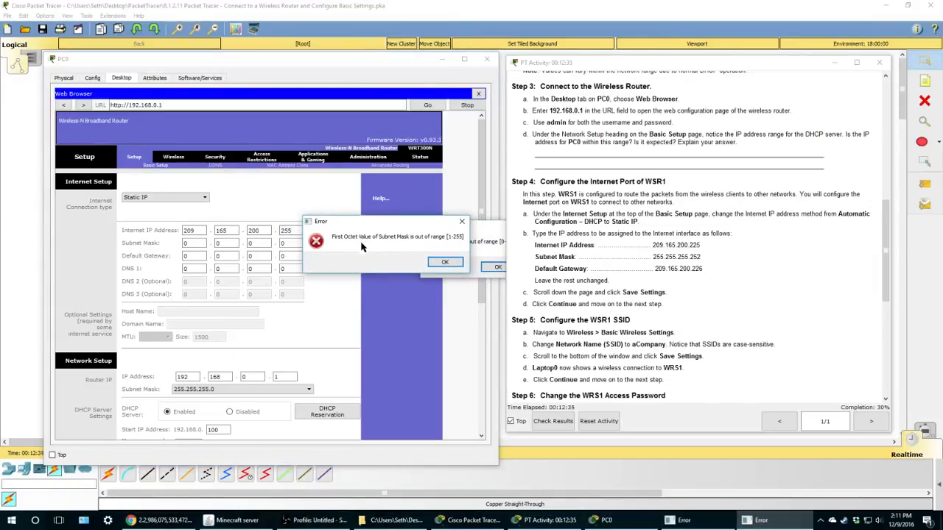
{"action": "left_click", "coordinate": [434, 263]}
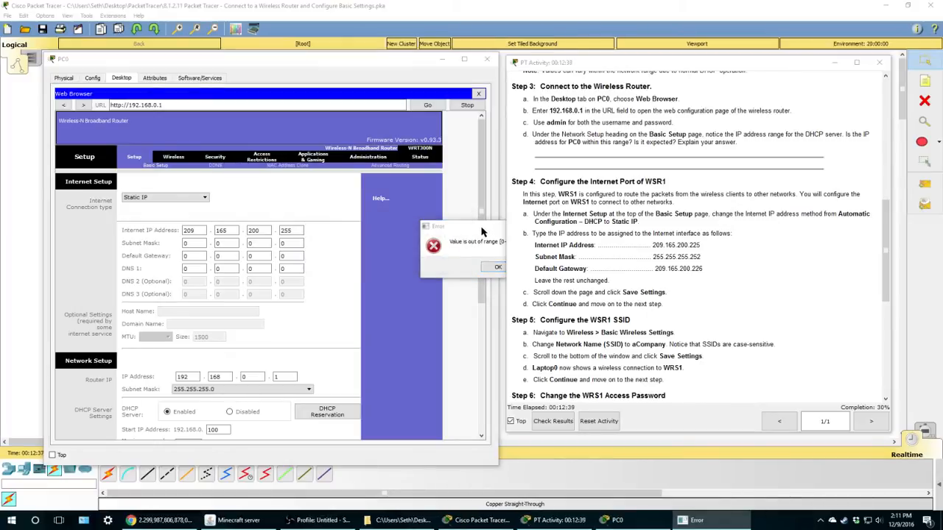
{"action": "left_click_drag", "start_coordinate": [486, 227], "coordinate": [388, 219]}
{"action": "left_click", "coordinate": [404, 254]}
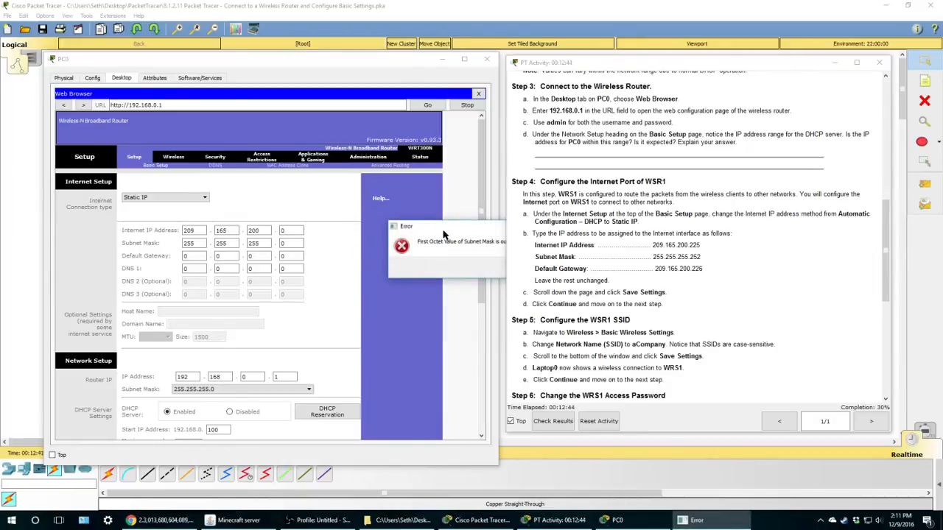
{"action": "left_click", "coordinate": [417, 257]}
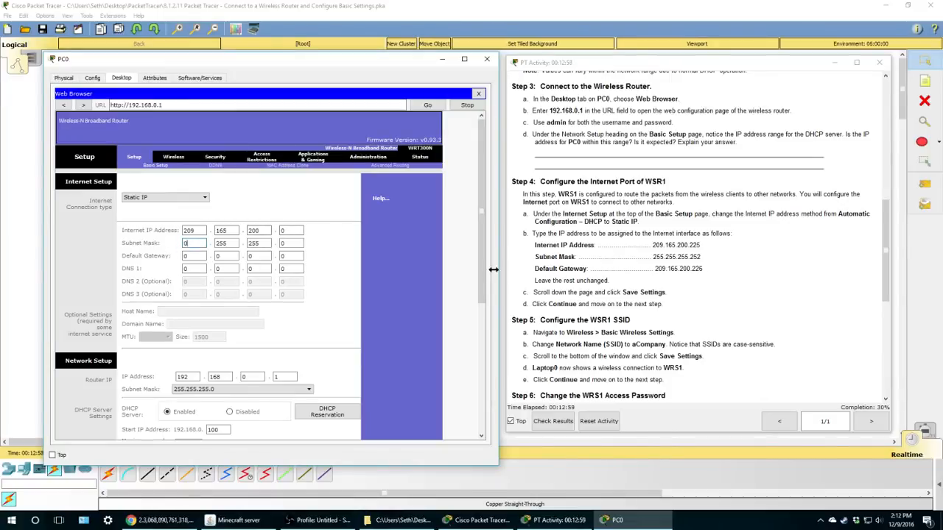
{"action": "double_click", "coordinate": [193, 243]}
{"action": "type", "text": "255"}
- Correct the Internet IP Address's last octet to 225, making it 209.165.200.225
{"action": "left_click", "coordinate": [291, 230]}
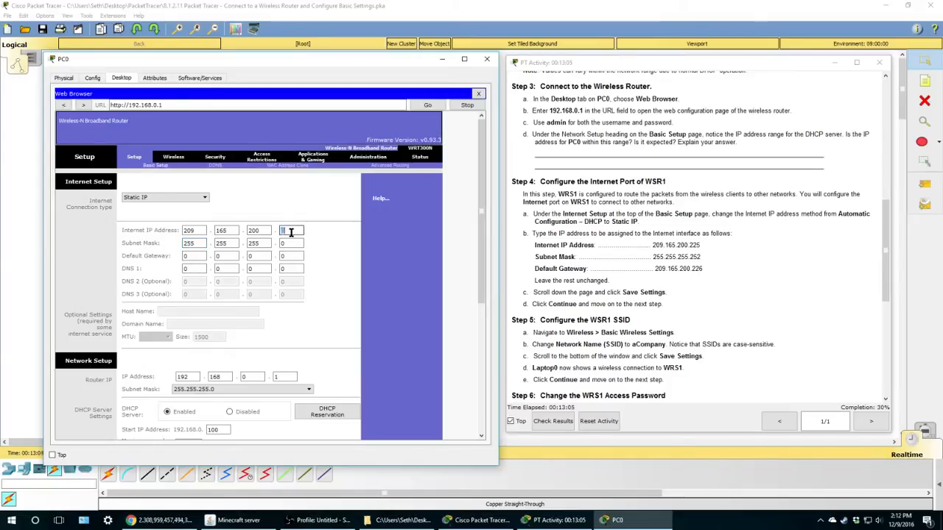
{"action": "left_click", "coordinate": [289, 230]}
{"action": "double_click", "coordinate": [289, 229]}
{"action": "left_click", "coordinate": [196, 256]}
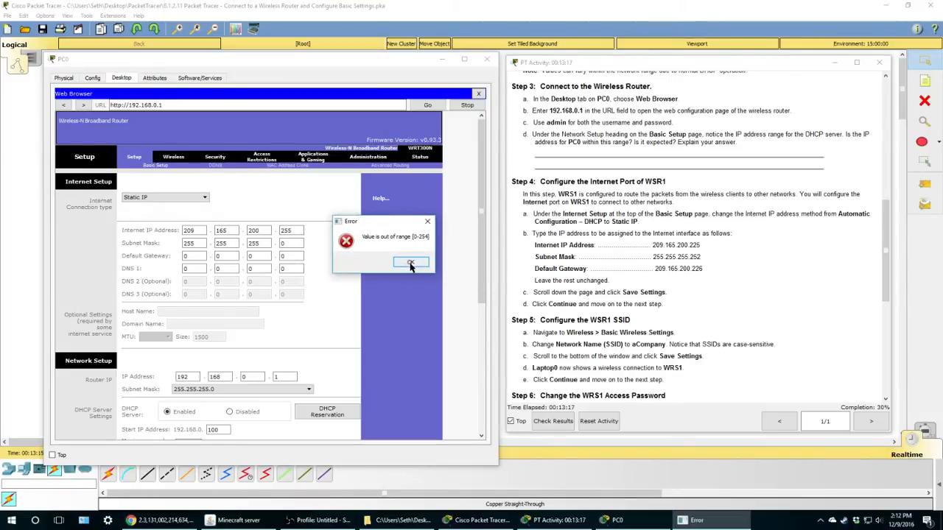
{"action": "left_click", "coordinate": [410, 262]}
{"action": "double_click", "coordinate": [292, 230]}
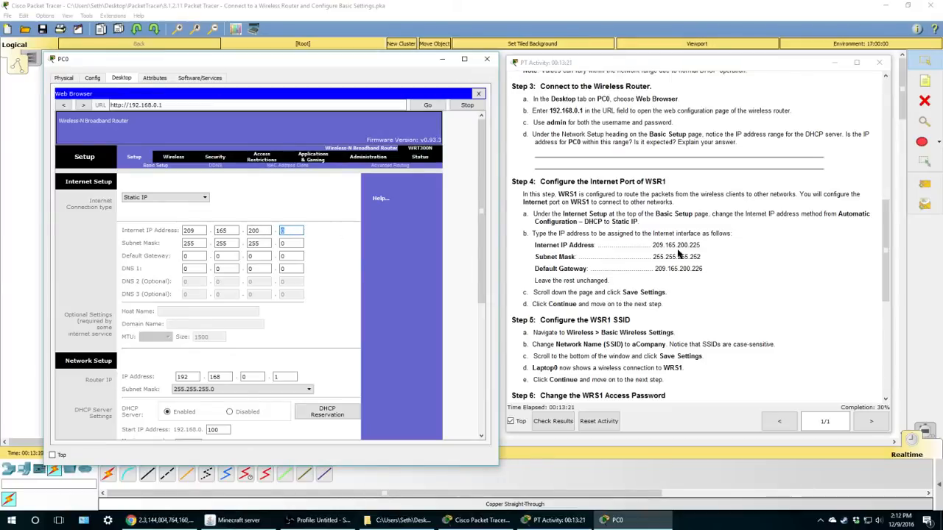
{"action": "type", "text": "225"}
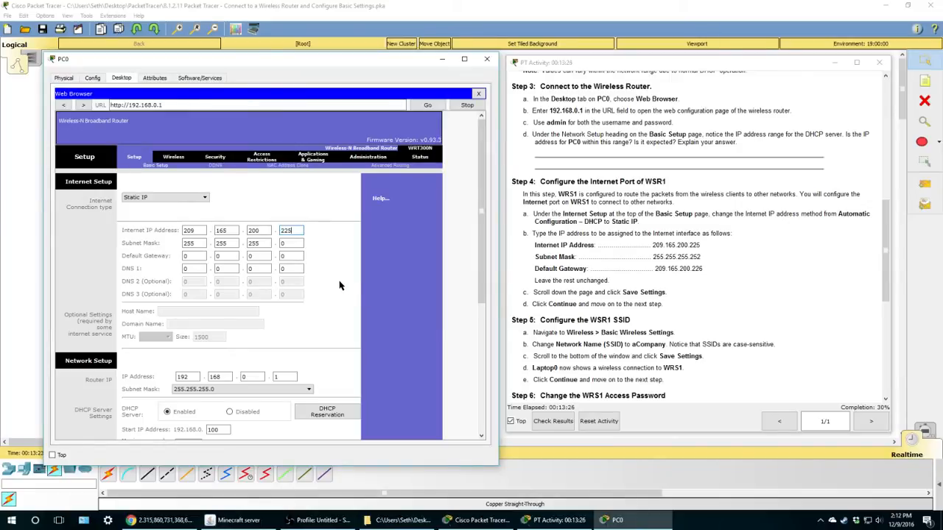
{"action": "left_click_drag", "start_coordinate": [689, 245], "coordinate": [703, 246]}
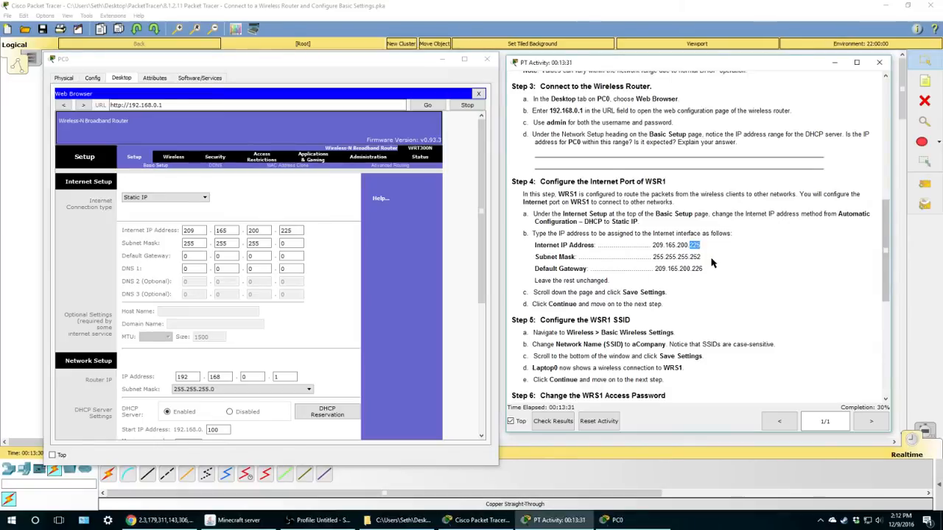
{"action": "left_click", "coordinate": [712, 263]}
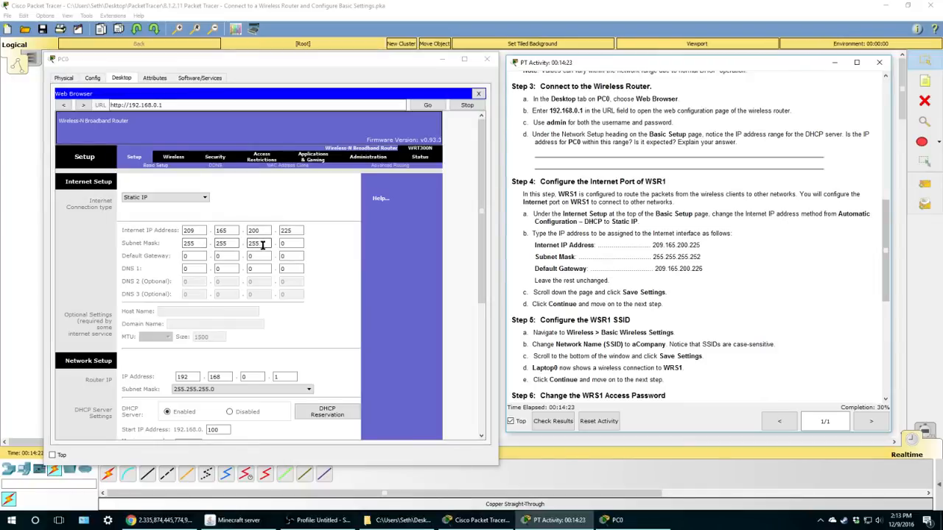
- Enter subnet mask 255.255.255.252 and default gateway 209.165.200.226 in WRS1's Static IP form
{"action": "double_click", "coordinate": [294, 244]}
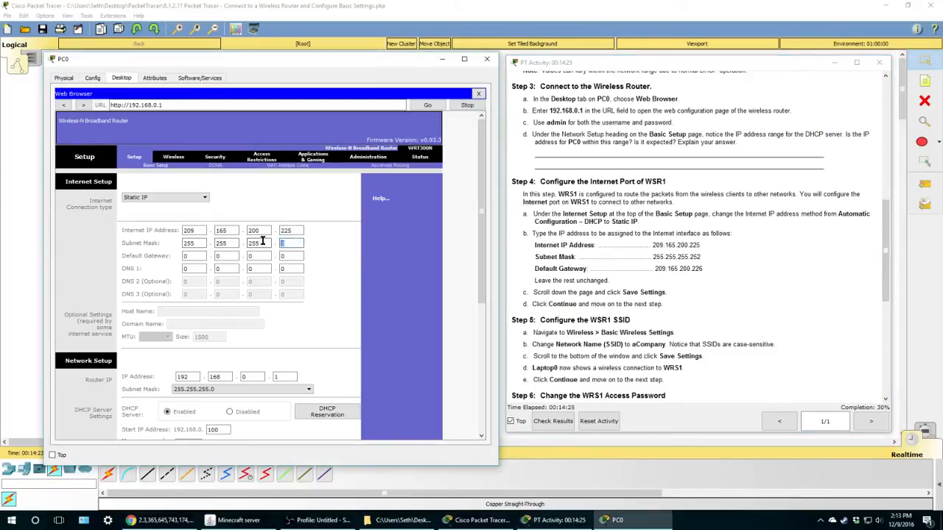
{"action": "type", "text": "252"}
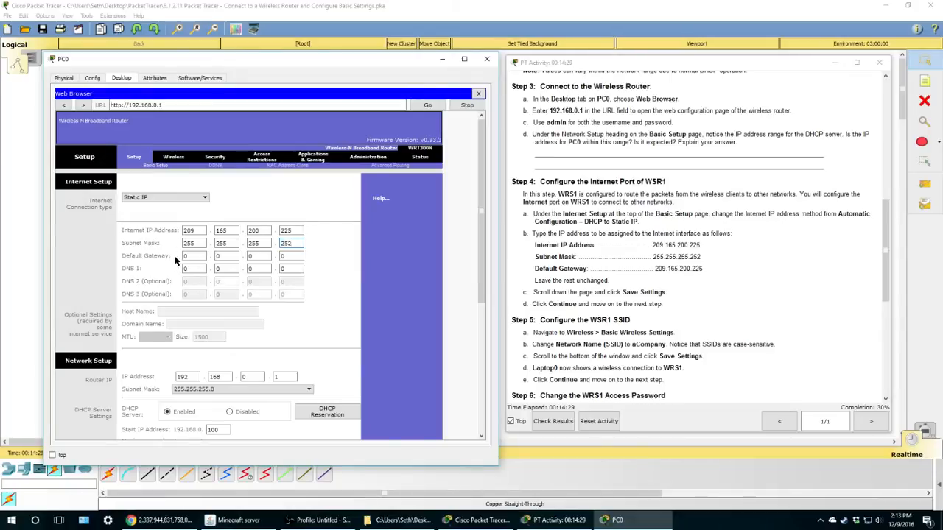
{"action": "left_click", "coordinate": [187, 255]}
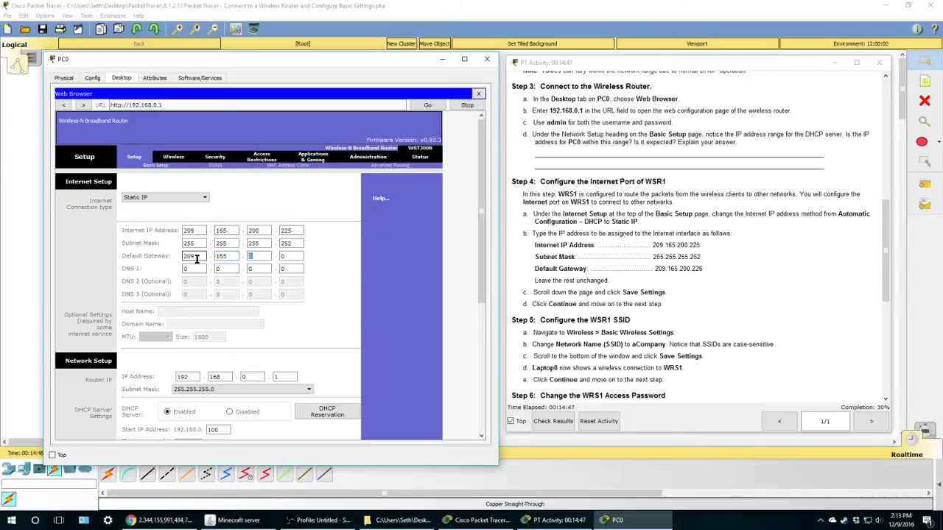
{"action": "type", "text": "200"}
{"action": "type", "text": "226"}
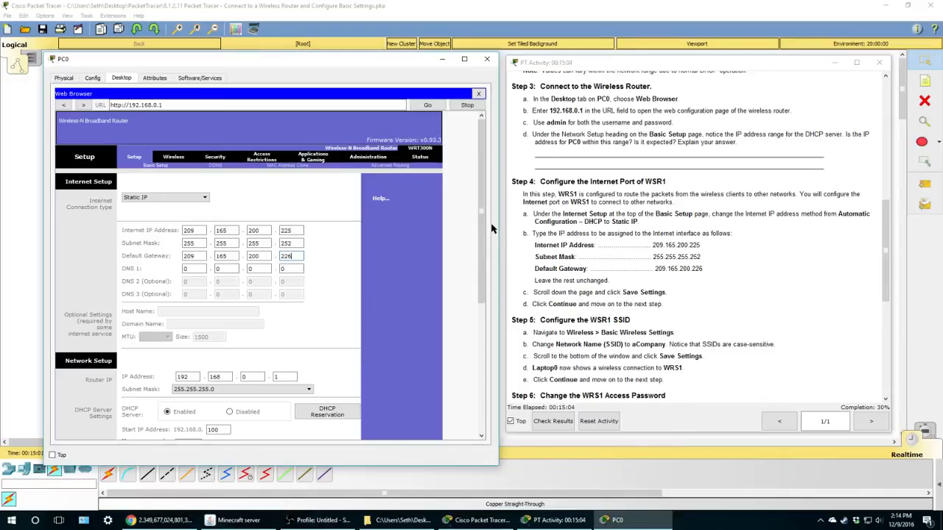
{"action": "left_click_drag", "start_coordinate": [482, 174], "coordinate": [480, 258]}
- Save WRS1's static Internet settings and return to the router's Basic Setup page
{"action": "scroll", "coordinate": [402, 280], "scroll_direction": "down", "scroll_amount": 1}
{"action": "scroll", "coordinate": [397, 280], "scroll_direction": "up", "scroll_amount": 1}
{"action": "scroll", "coordinate": [396, 280], "scroll_direction": "down", "scroll_amount": 1}
{"action": "scroll", "coordinate": [396, 280], "scroll_direction": "up", "scroll_amount": 3}
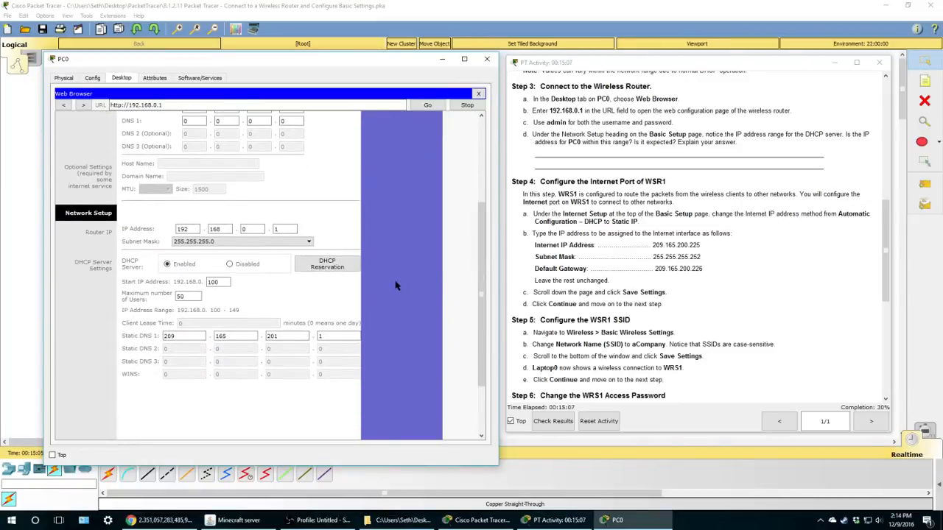
{"action": "scroll", "coordinate": [397, 280], "scroll_direction": "down", "scroll_amount": 5}
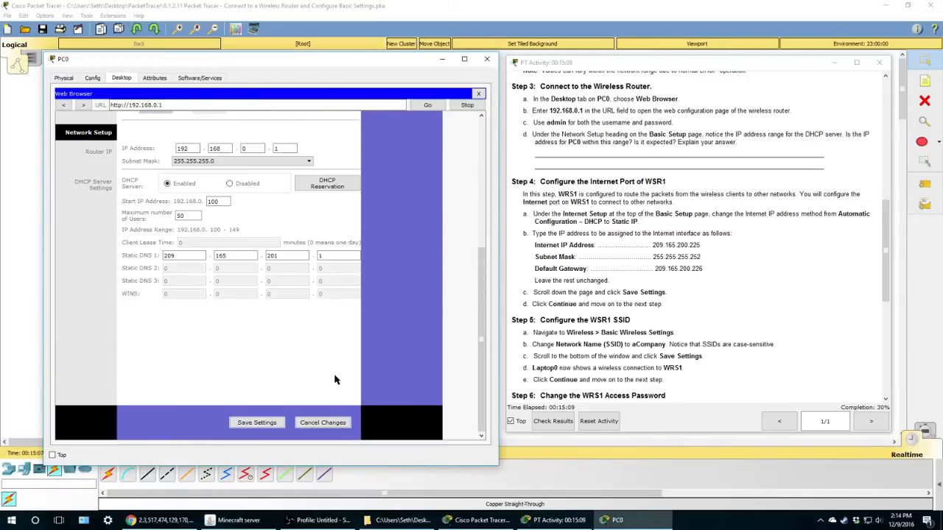
{"action": "left_click", "coordinate": [251, 423]}
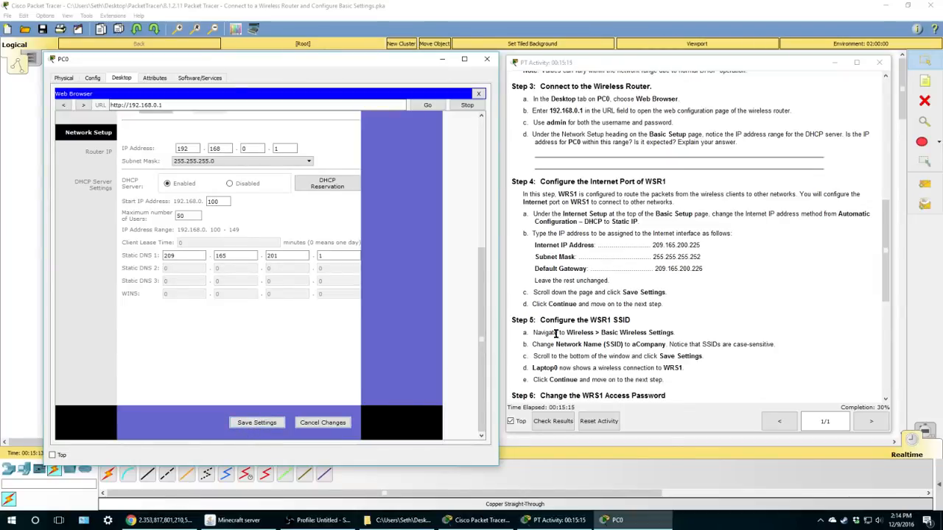
{"action": "left_click", "coordinate": [255, 423]}
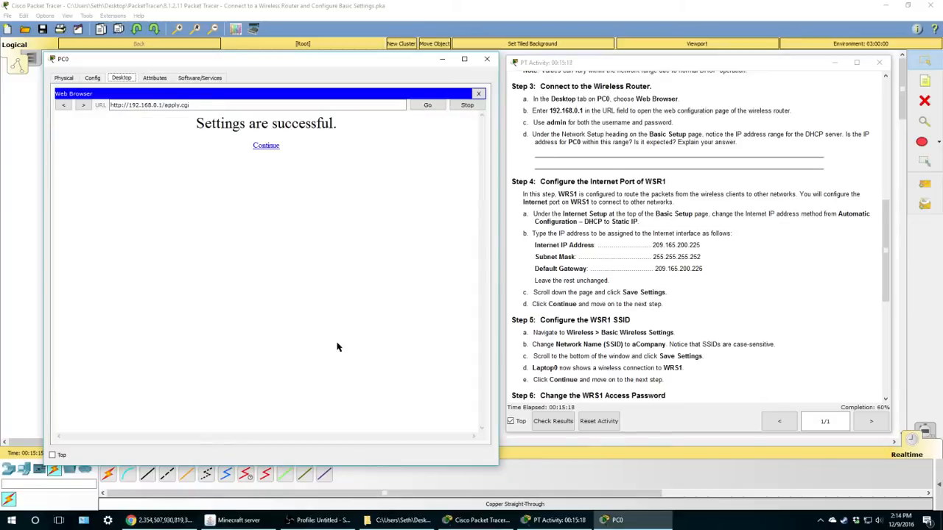
{"action": "left_click", "coordinate": [265, 146]}
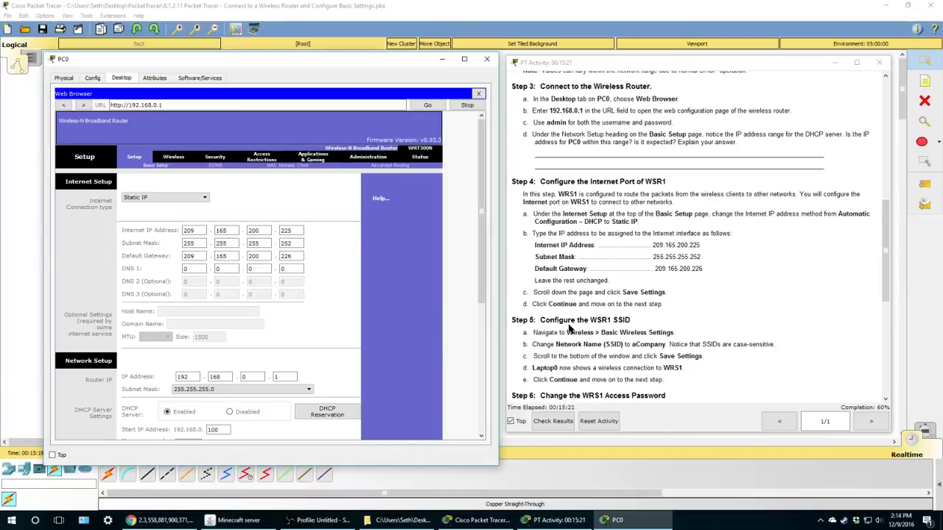
{"action": "scroll", "coordinate": [569, 328], "scroll_direction": "down", "scroll_amount": 4}
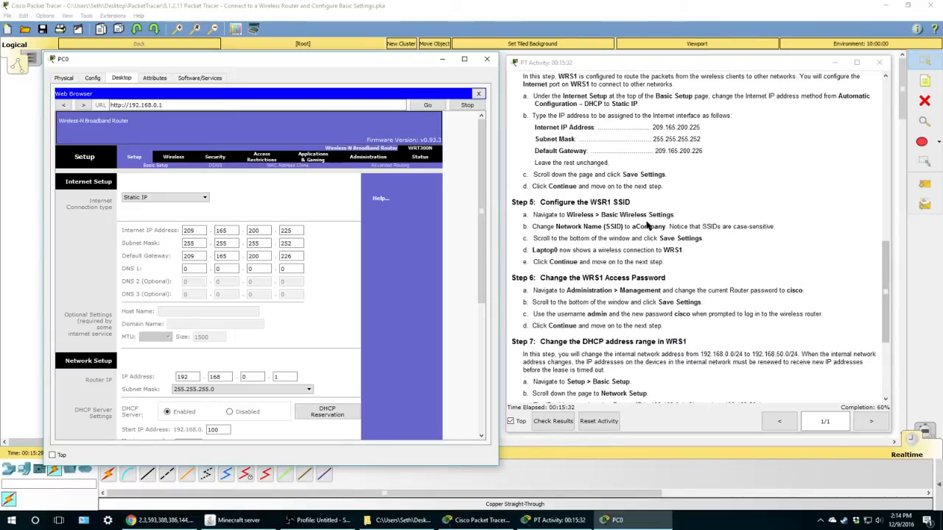
- Change WRS1's SSID from Default to aCompany in Basic Wireless Settings and save it
{"action": "left_click", "coordinate": [172, 158]}
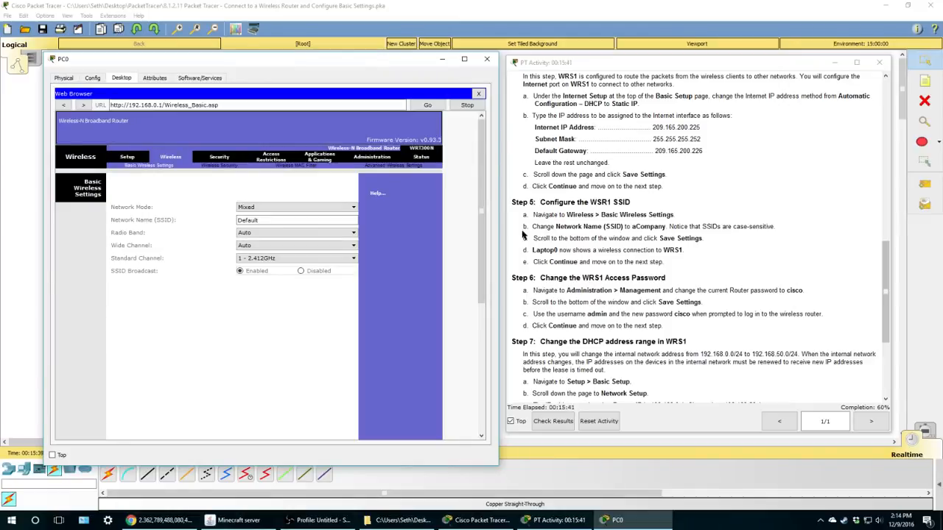
{"action": "left_click_drag", "start_coordinate": [264, 221], "coordinate": [227, 221]}
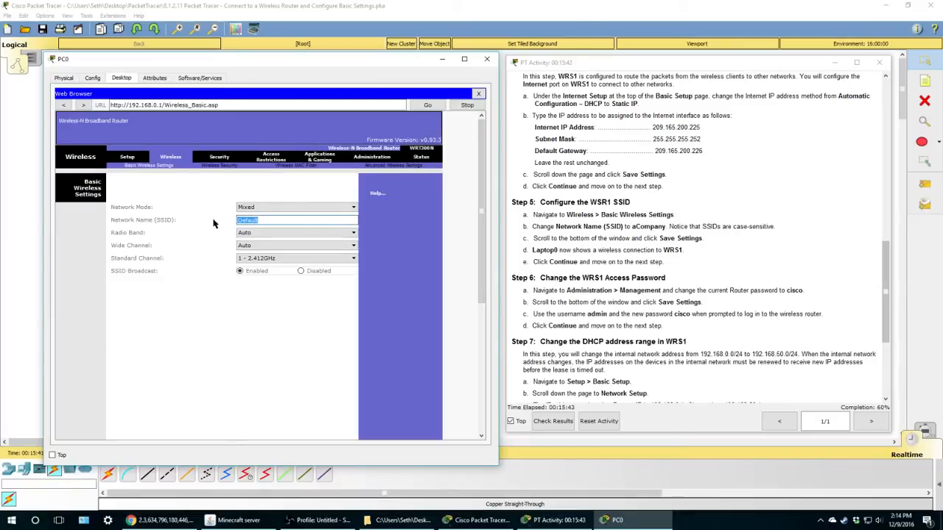
{"action": "key", "text": "BackSpace"}
{"action": "type", "text": "aCompany"}
{"action": "scroll", "coordinate": [294, 325], "scroll_direction": "down", "scroll_amount": 5}
{"action": "left_click", "coordinate": [258, 421]}
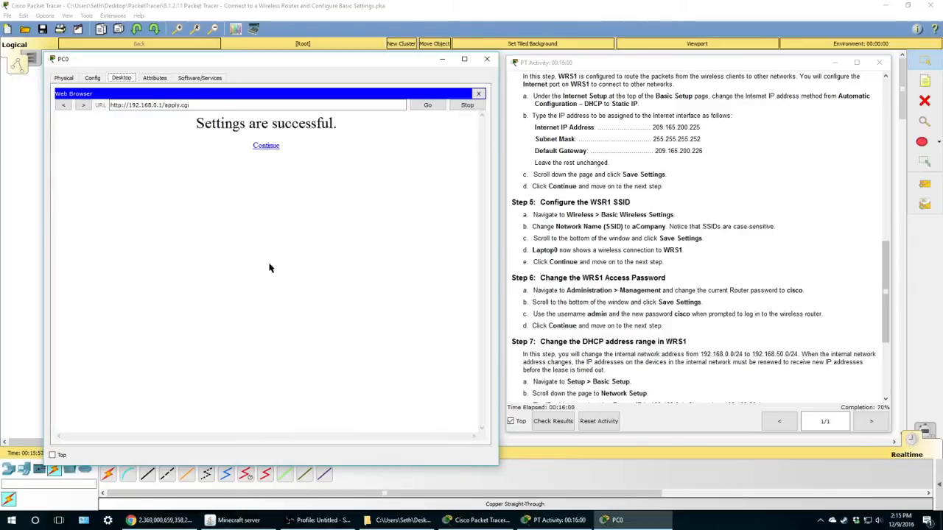
{"action": "left_click", "coordinate": [271, 143]}
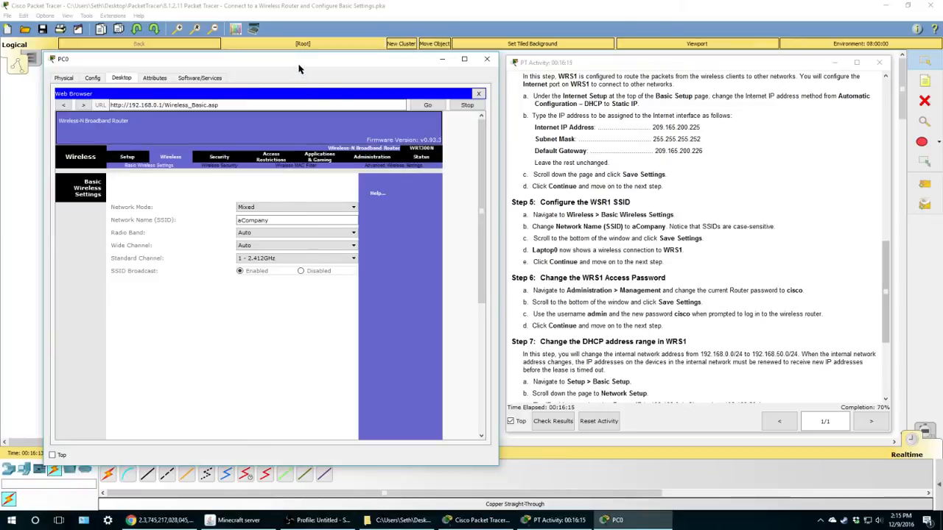
{"action": "left_click_drag", "start_coordinate": [298, 68], "coordinate": [299, 243]}
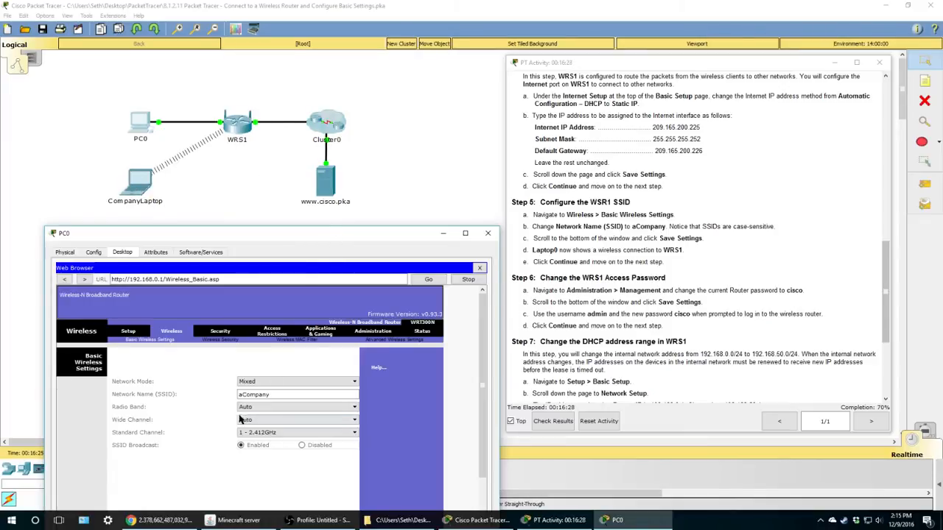
{"action": "mouse_move", "coordinate": [271, 240]}
{"action": "left_mouse_down"}
{"action": "mouse_move", "coordinate": [263, 70]}
{"action": "mouse_move", "coordinate": [258, 240]}
{"action": "left_mouse_up"}
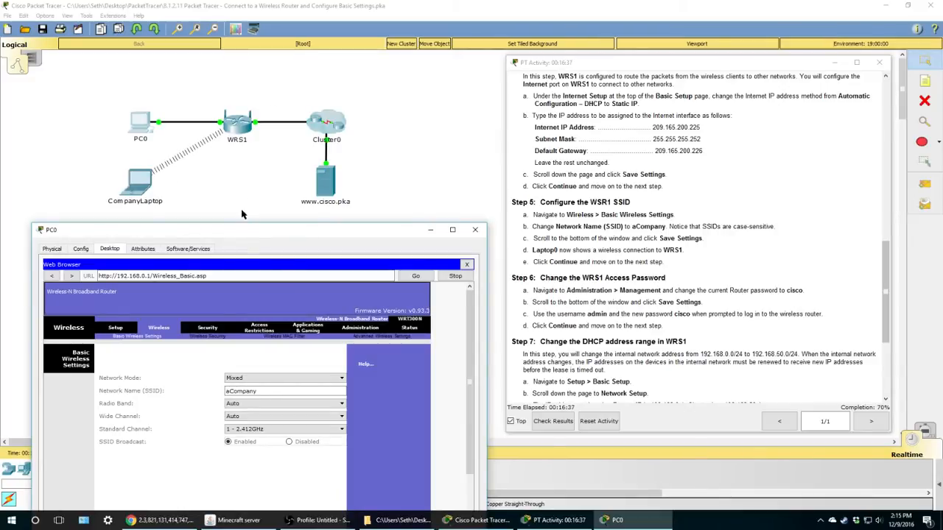
{"action": "left_click_drag", "start_coordinate": [236, 238], "coordinate": [242, 78]}
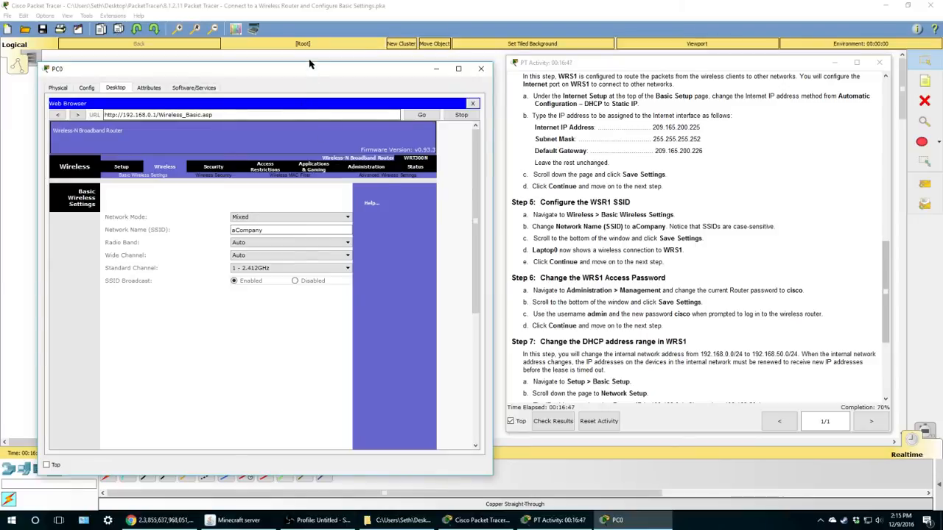
{"action": "left_click_drag", "start_coordinate": [305, 68], "coordinate": [303, 54]}
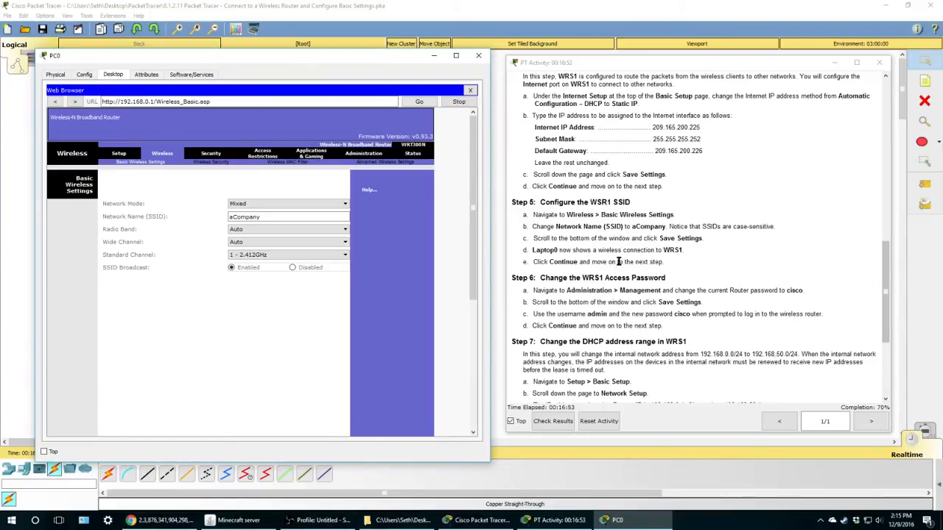
- Open WRS1's Administration Management page showing the router password fields
{"action": "scroll", "coordinate": [574, 284], "scroll_direction": "down", "scroll_amount": 2}
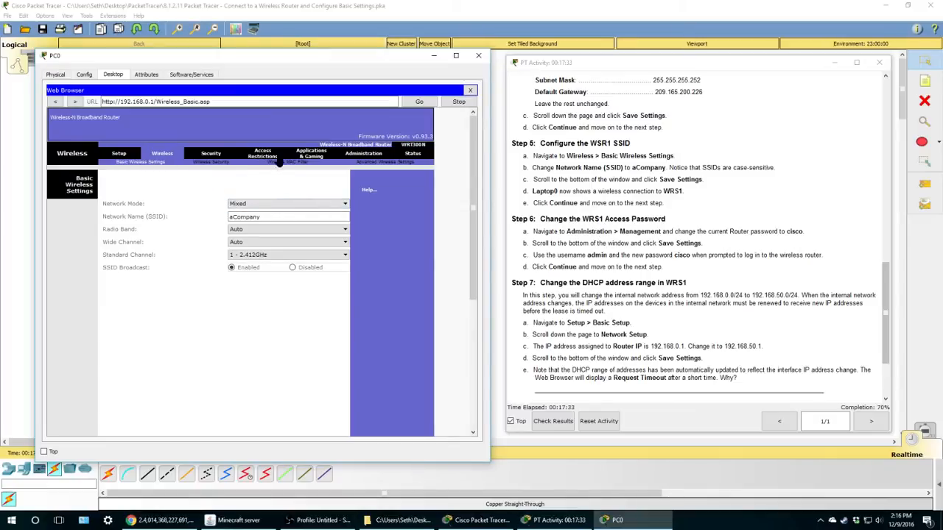
{"action": "left_click", "coordinate": [365, 155]}
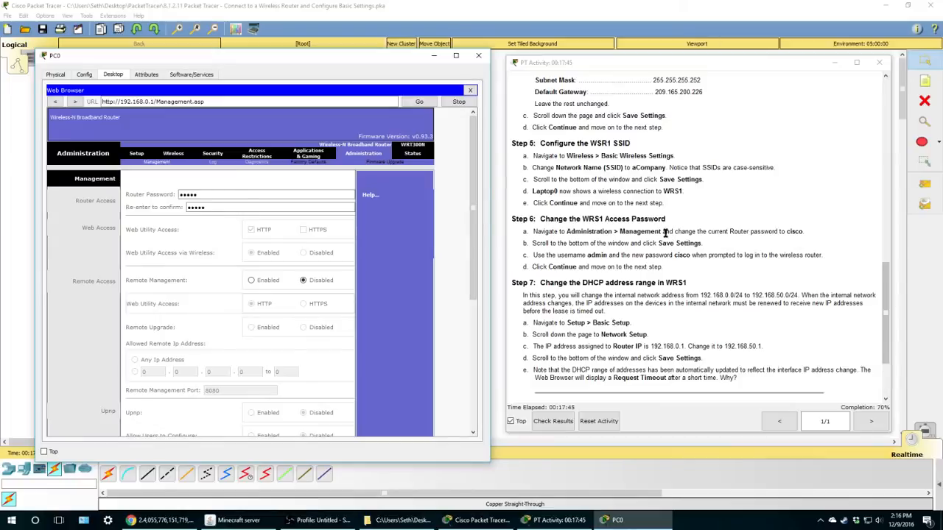
- Replace the router password with a new one in both fields and save the settings
{"action": "left_click", "coordinate": [196, 195]}
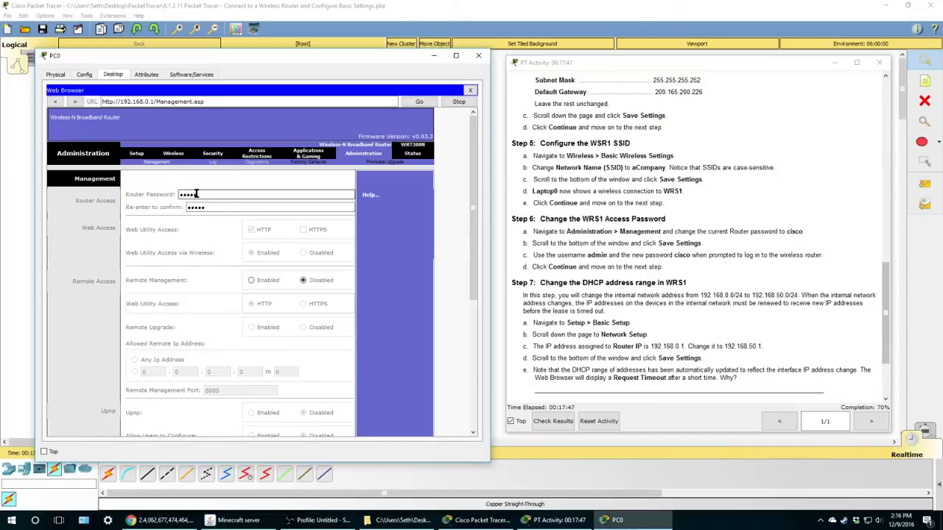
{"action": "left_click_drag", "start_coordinate": [196, 194], "coordinate": [181, 193]}
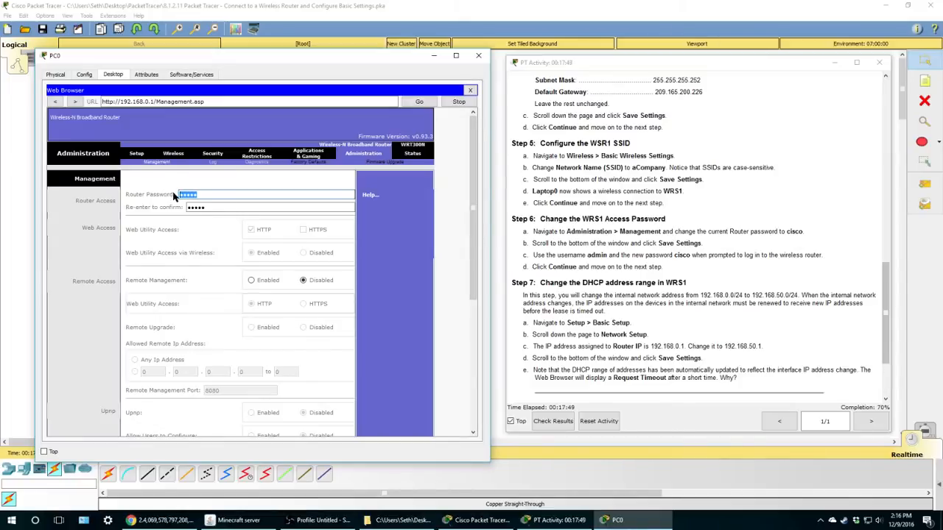
{"action": "key", "text": "BackSpace"}
{"action": "key", "text": "Tab"}
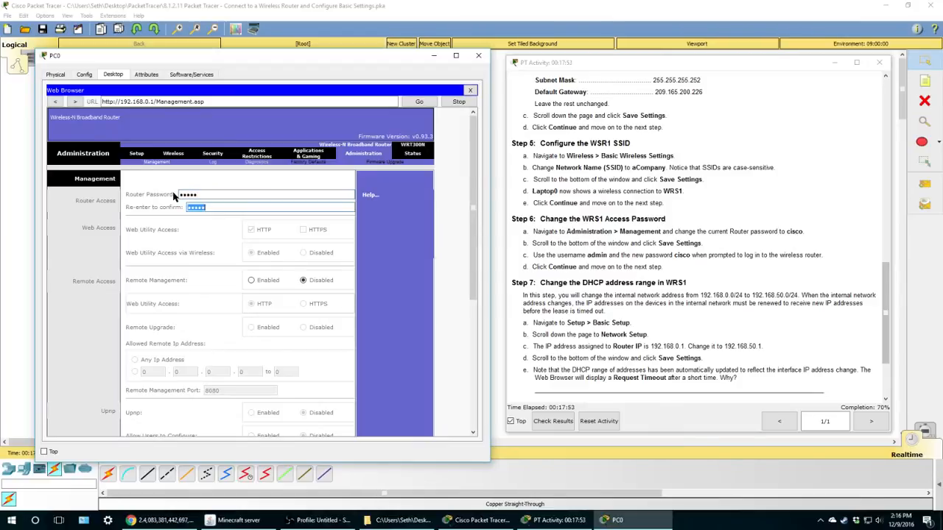
{"action": "type", "text": "cisco"}
{"action": "scroll", "coordinate": [288, 291], "scroll_direction": "down", "scroll_amount": 5}
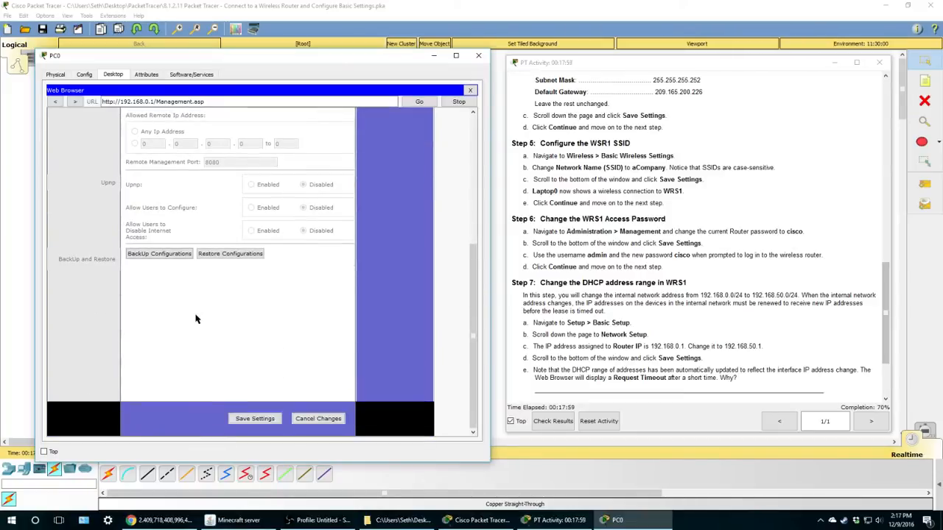
{"action": "left_click", "coordinate": [250, 419]}
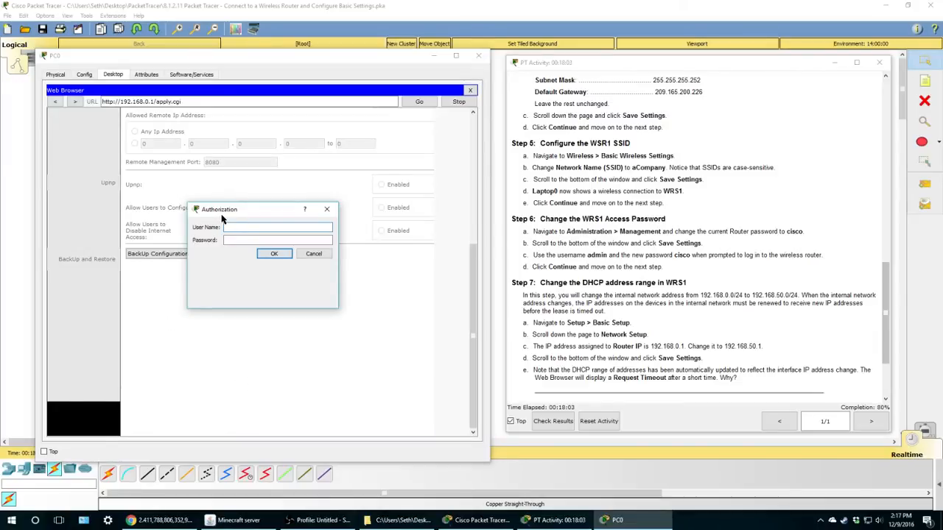
- Sign in at the Authorization prompt with the username and new router password
{"action": "left_click", "coordinate": [228, 227]}
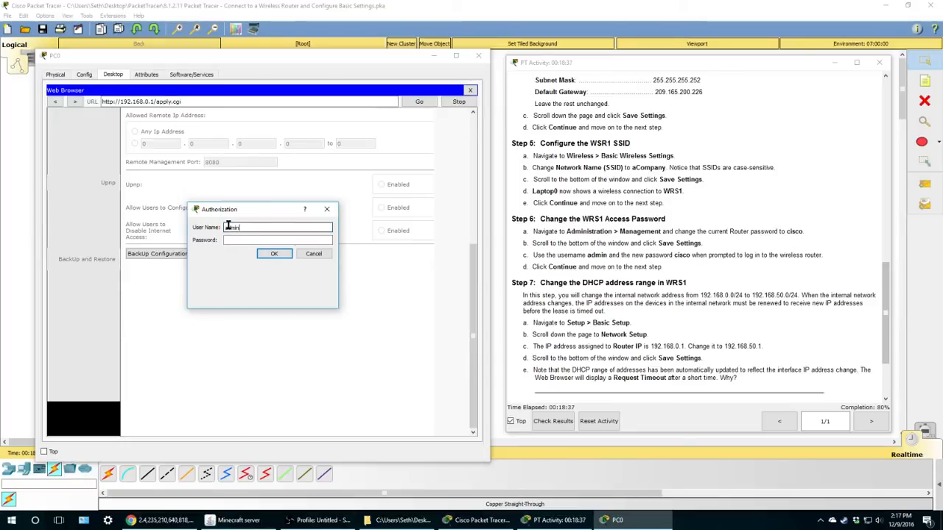
{"action": "type", "text": "c"}
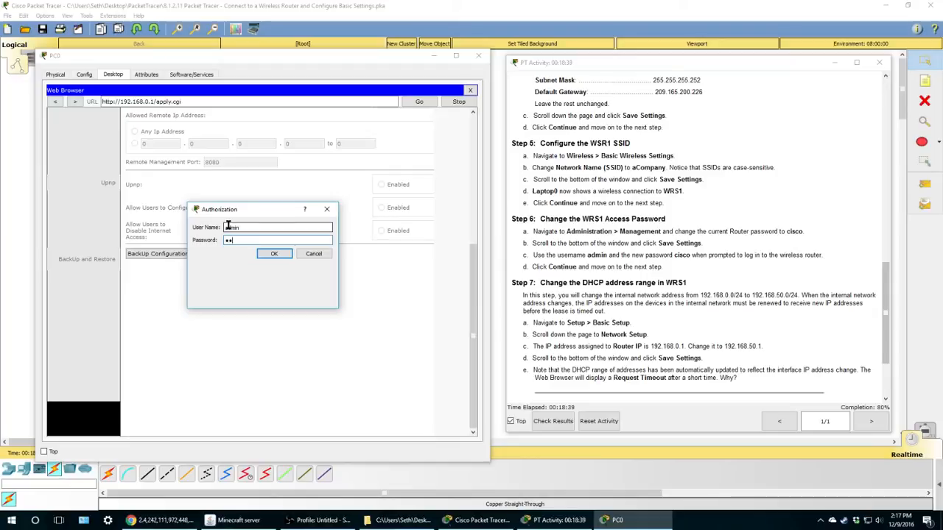
{"action": "type", "text": "isco"}
{"action": "left_click", "coordinate": [274, 255]}
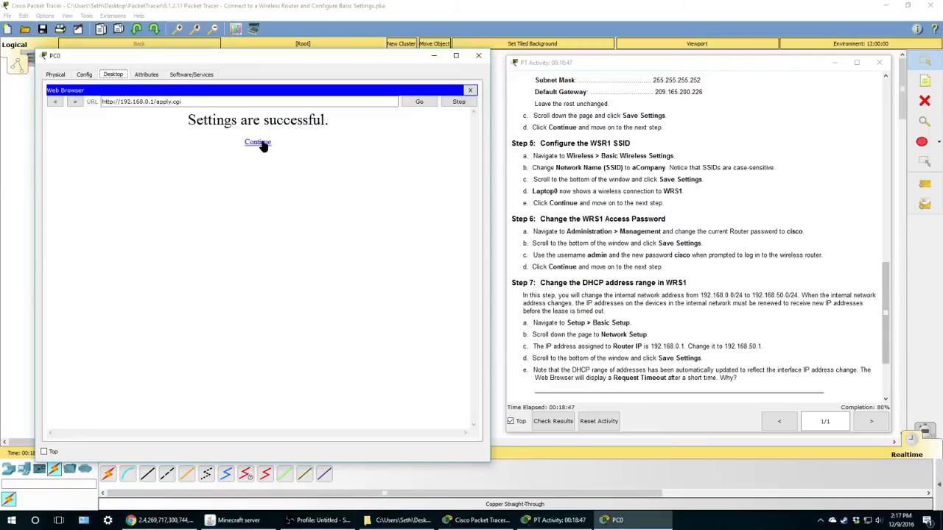
- Return to WRS1's Management page and read the rest of Step 7 in the instructions
{"action": "left_click", "coordinate": [259, 143]}
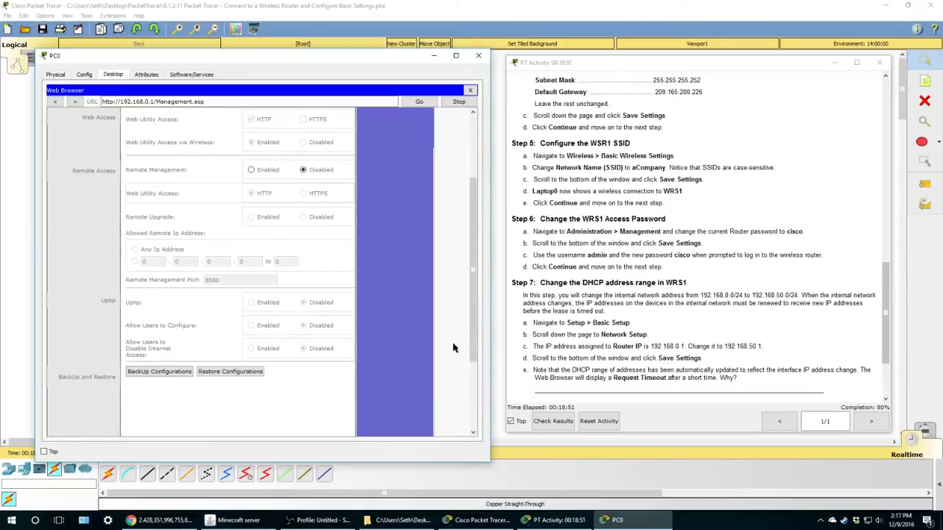
{"action": "scroll", "coordinate": [280, 272], "scroll_direction": "up", "scroll_amount": 3}
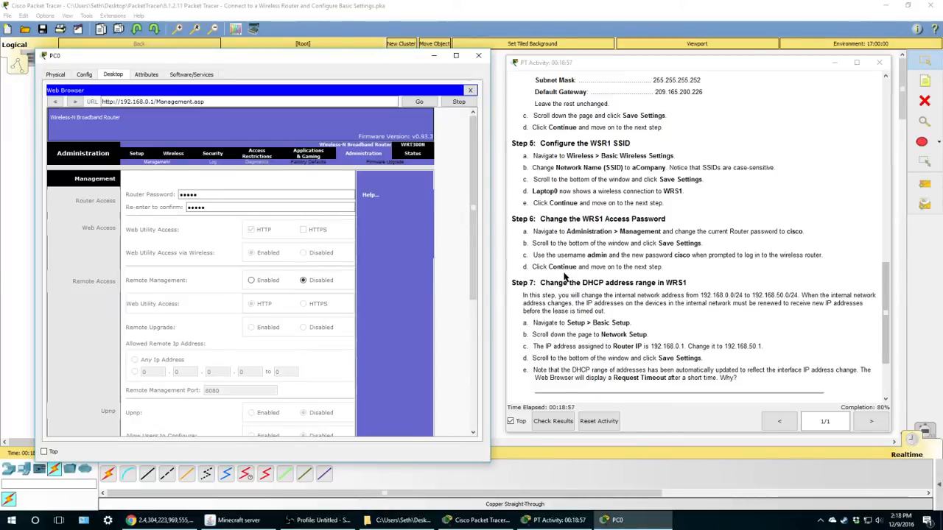
{"action": "scroll", "coordinate": [682, 270], "scroll_direction": "down", "scroll_amount": 2}
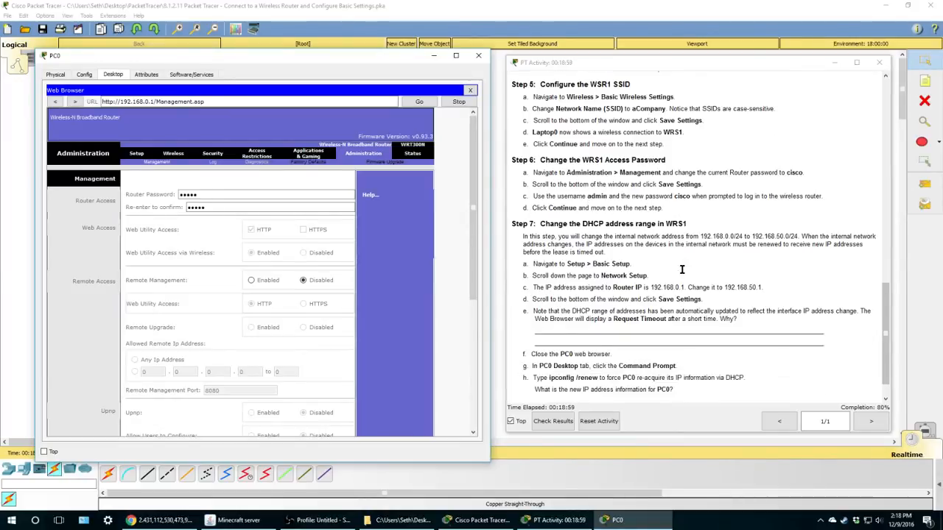
{"action": "scroll", "coordinate": [682, 269], "scroll_direction": "down", "scroll_amount": 1}
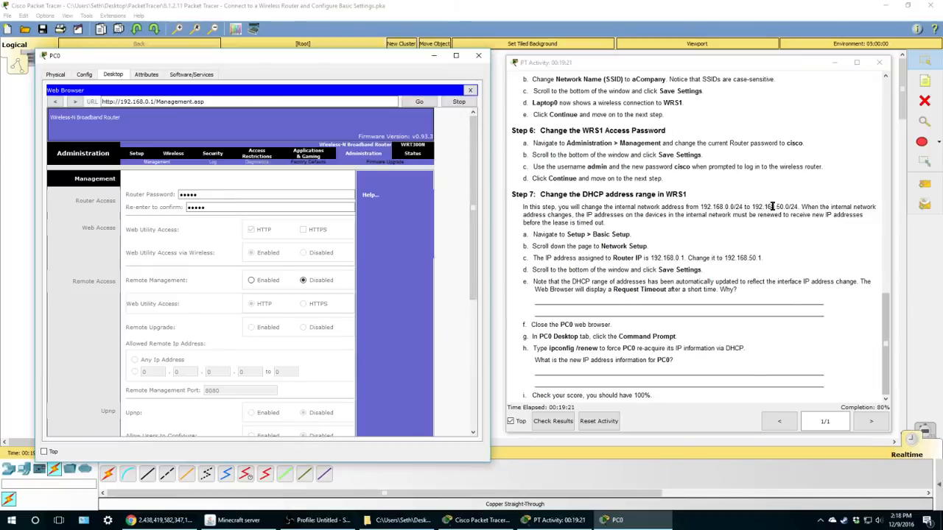
{"action": "left_click_drag", "start_coordinate": [775, 207], "coordinate": [784, 208]}
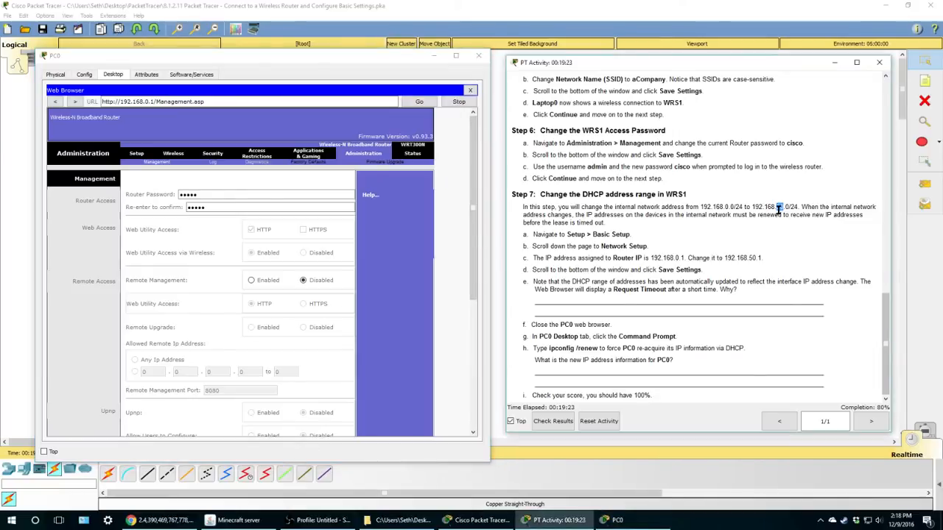
{"action": "left_click", "coordinate": [779, 210]}
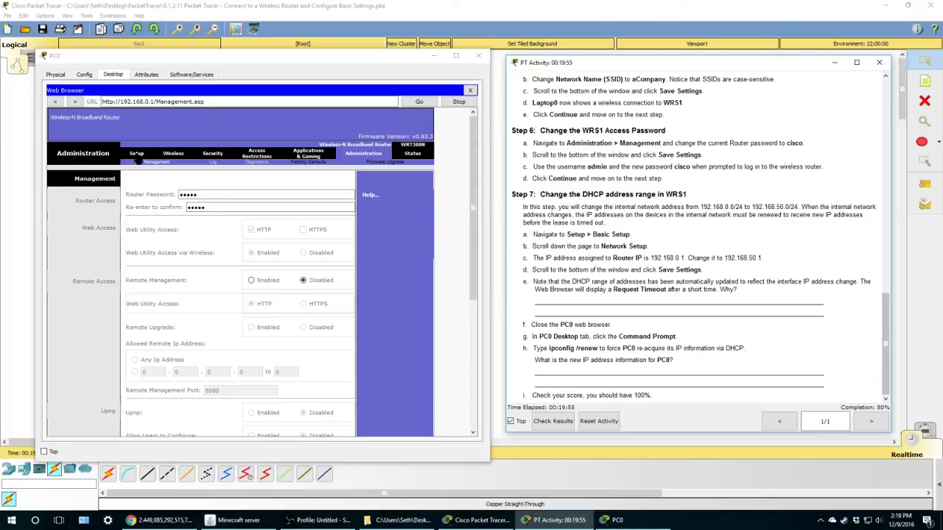
- On WRS1's Basic Setup page, change the Router IP third octet from 0 to 50 (192.168.50.1)
{"action": "left_click", "coordinate": [135, 155]}
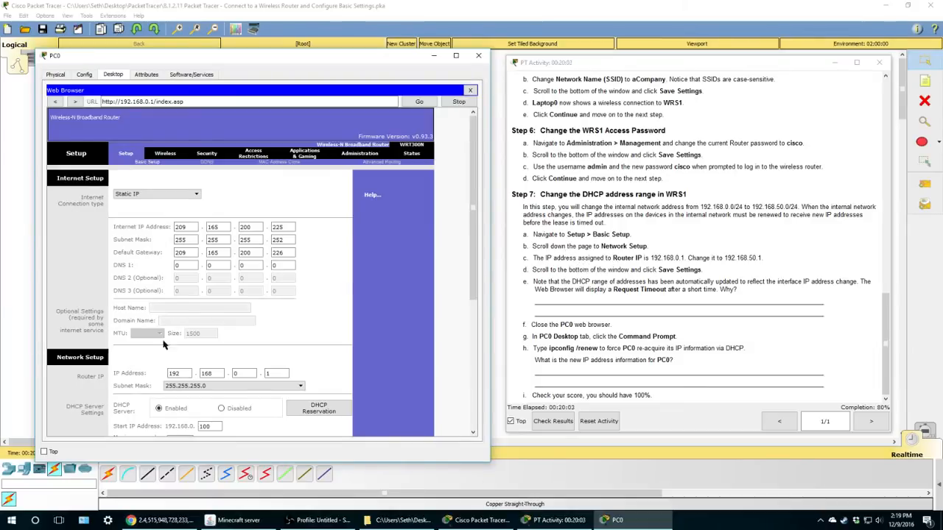
{"action": "scroll", "coordinate": [110, 356], "scroll_direction": "down", "scroll_amount": 3}
{"action": "scroll", "coordinate": [389, 324], "scroll_direction": "down", "scroll_amount": 4}
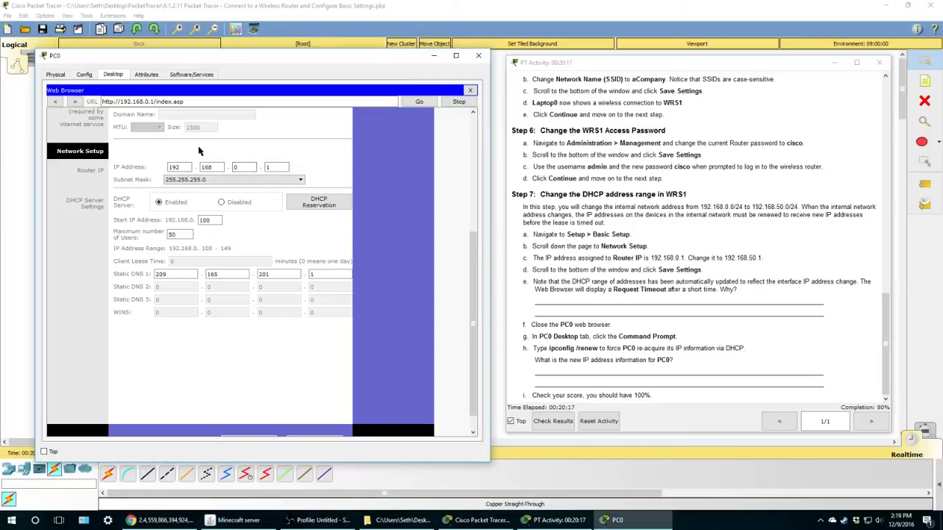
{"action": "left_click", "coordinate": [239, 167]}
{"action": "left_click_drag", "start_coordinate": [240, 167], "coordinate": [227, 168]}
{"action": "type", "text": "50"}
{"action": "scroll", "coordinate": [313, 259], "scroll_direction": "down", "scroll_amount": 1}
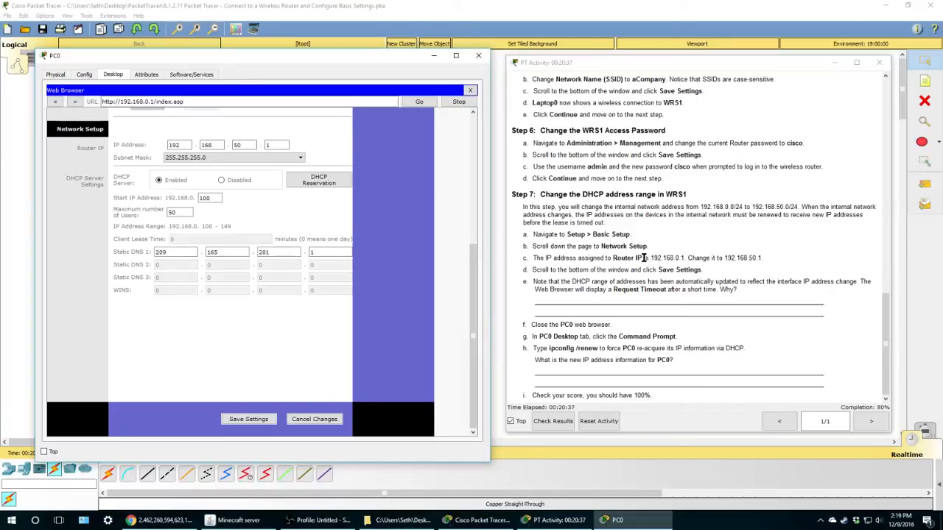
- Save the new Router IP, then copy 192.168.50.1 from the activity instructions
{"action": "left_click", "coordinate": [244, 420]}
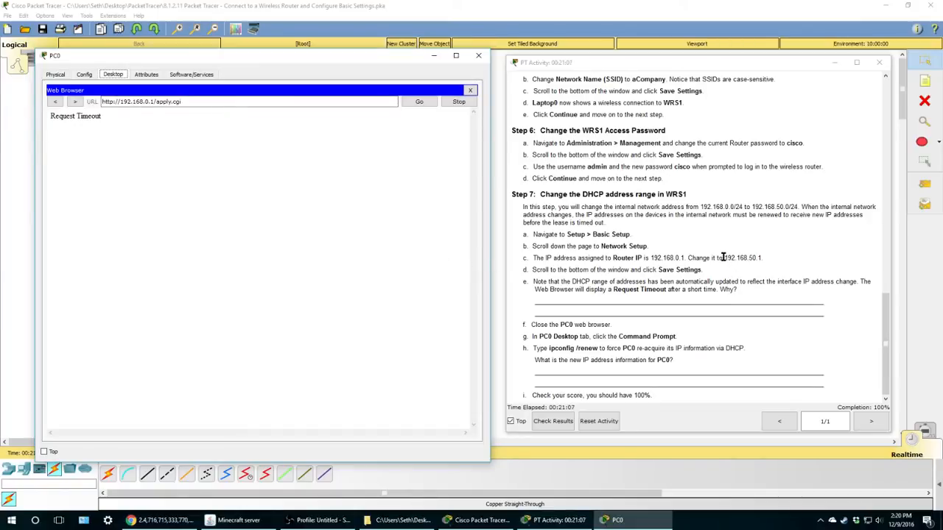
{"action": "left_click_drag", "start_coordinate": [725, 257], "coordinate": [749, 259]}
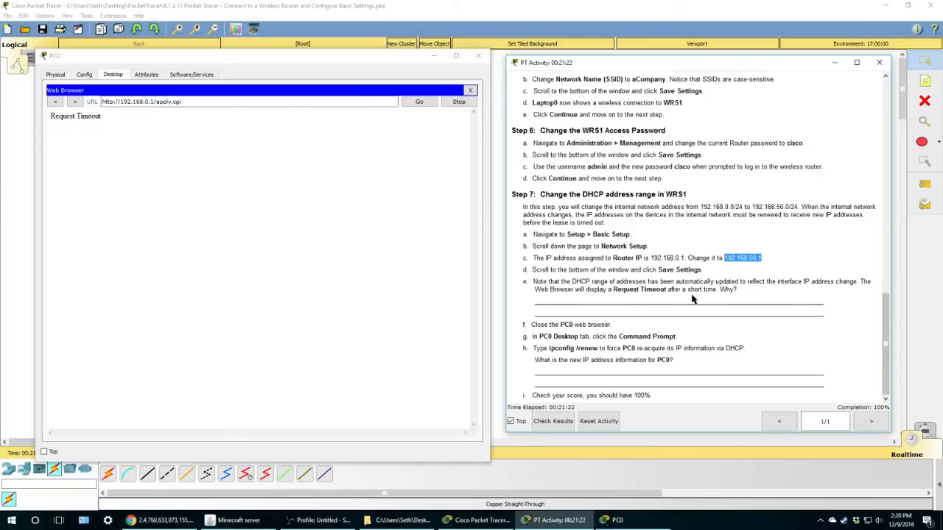
{"action": "left_click_drag", "start_coordinate": [534, 302], "coordinate": [847, 312]}
{"action": "left_click", "coordinate": [751, 335]}
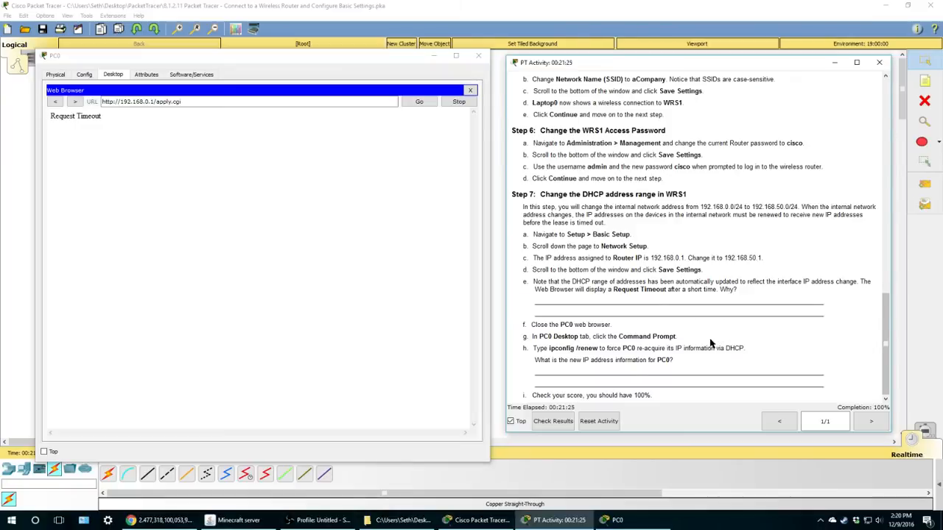
{"action": "left_click", "coordinate": [220, 111]}
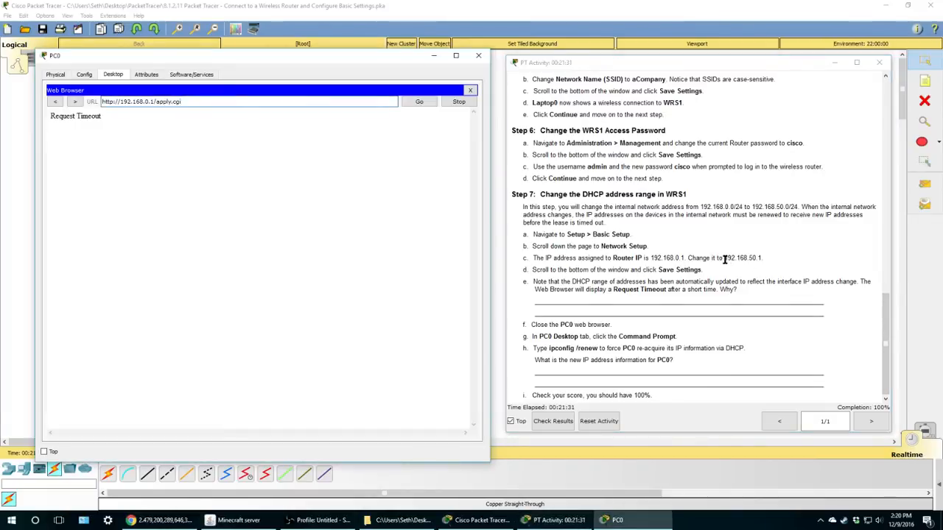
{"action": "left_click_drag", "start_coordinate": [725, 258], "coordinate": [763, 257]}
{"action": "key", "text": "ctrl+c"}
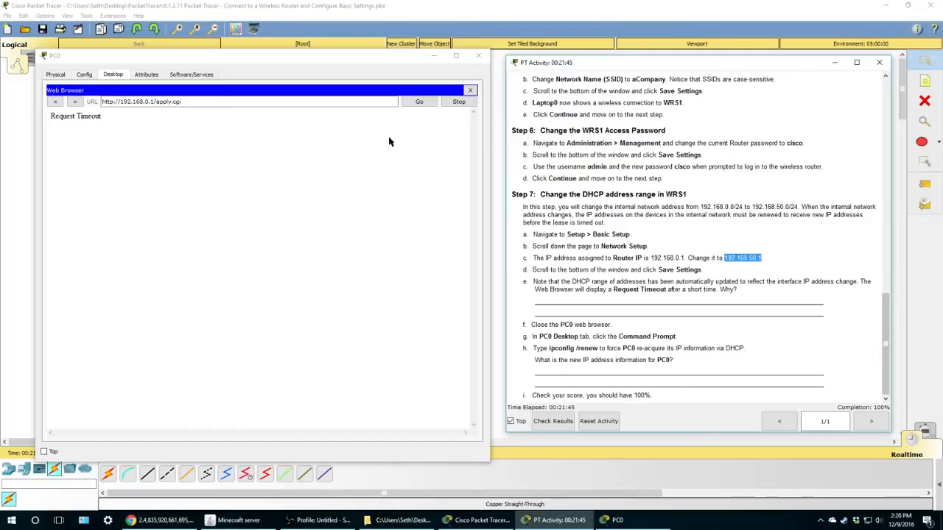
- Paste 192.168.50.1 over the old address in PC0's browser and load it
{"action": "left_click", "coordinate": [234, 103]}
{"action": "left_click_drag", "start_coordinate": [234, 104], "coordinate": [96, 102]}
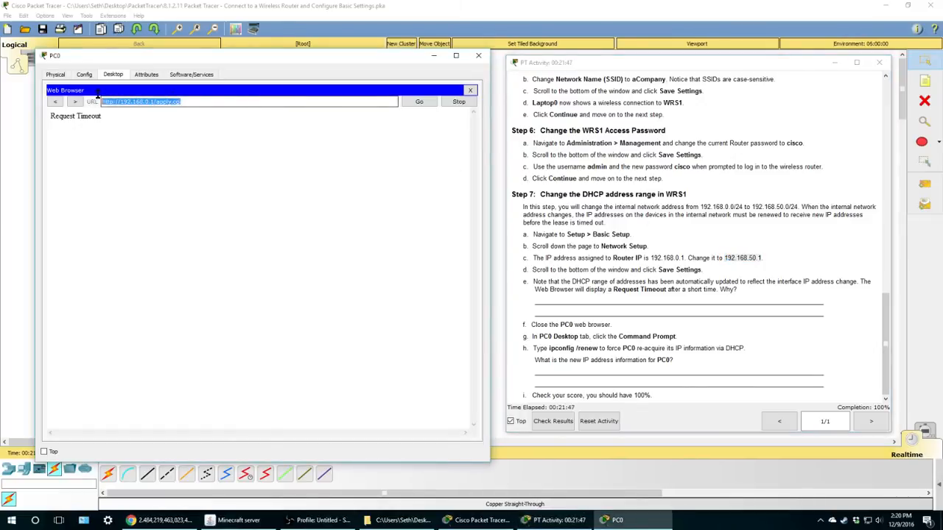
{"action": "right_click", "coordinate": [137, 102]}
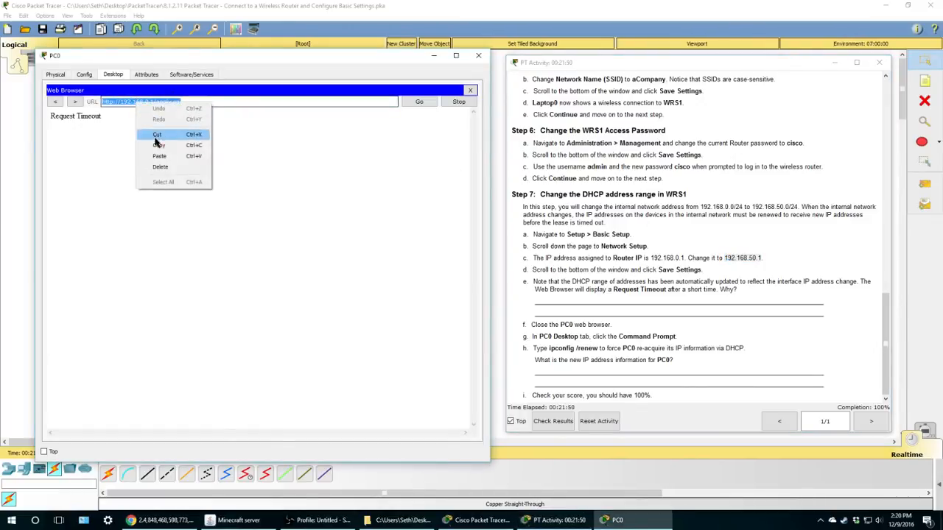
{"action": "left_click", "coordinate": [160, 157]}
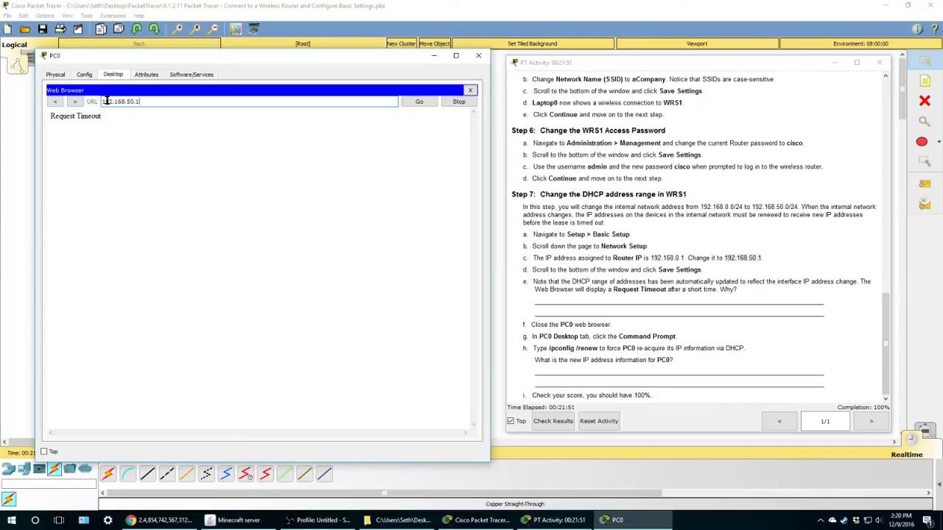
{"action": "left_click", "coordinate": [705, 257]}
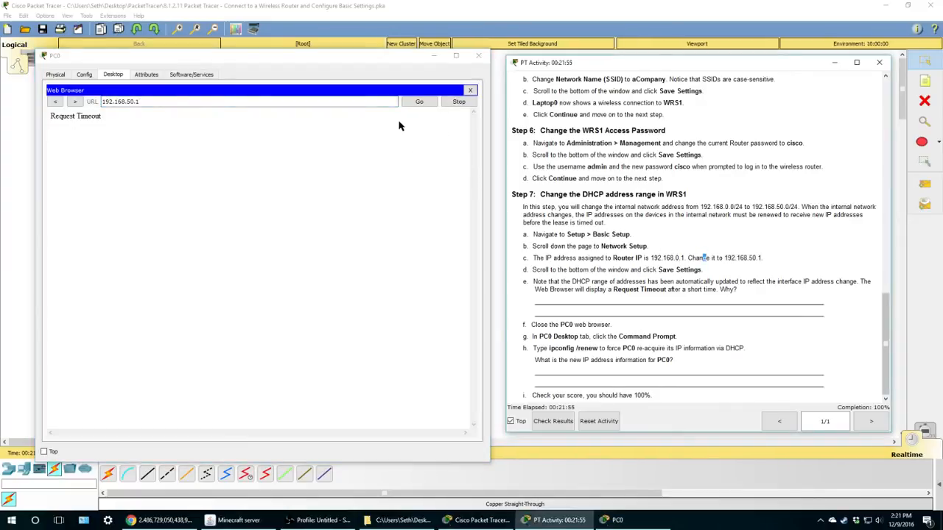
{"action": "left_click", "coordinate": [419, 102]}
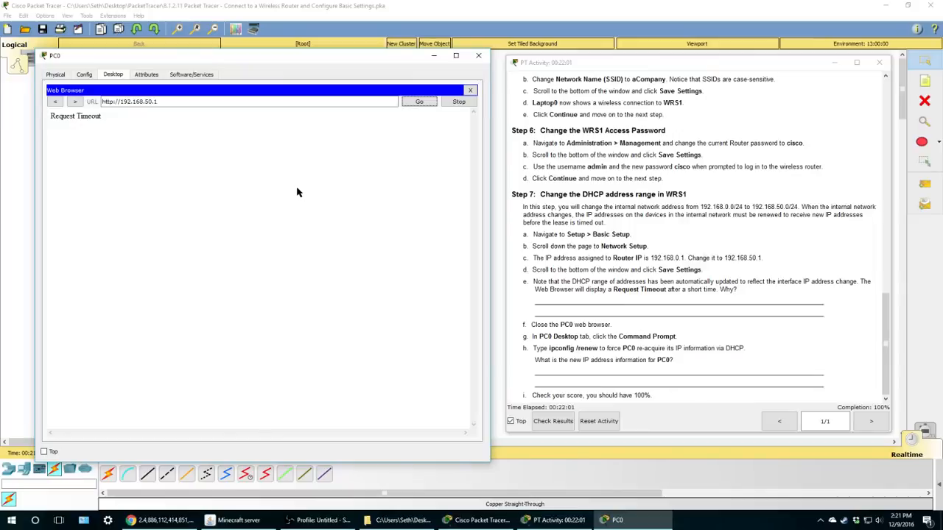
- Reopen PC0's web browser and load 192.168.50.1 again
{"action": "left_click", "coordinate": [728, 258]}
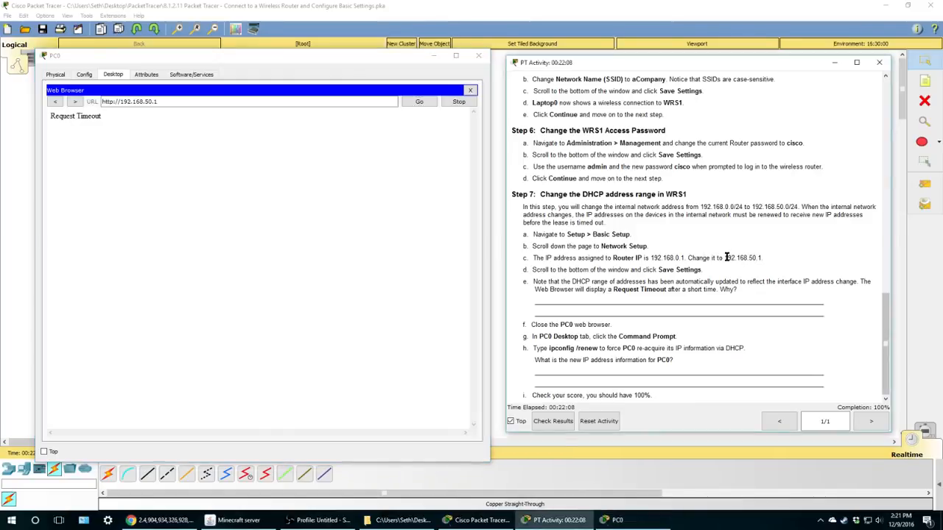
{"action": "left_click", "coordinate": [470, 90]}
{"action": "left_click", "coordinate": [328, 122]}
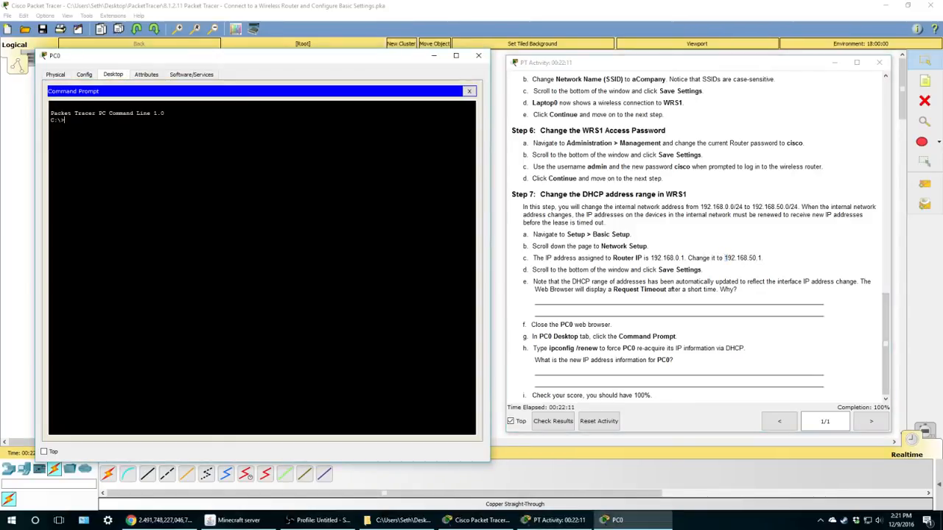
{"action": "left_click", "coordinate": [474, 92]}
{"action": "left_click", "coordinate": [410, 135]}
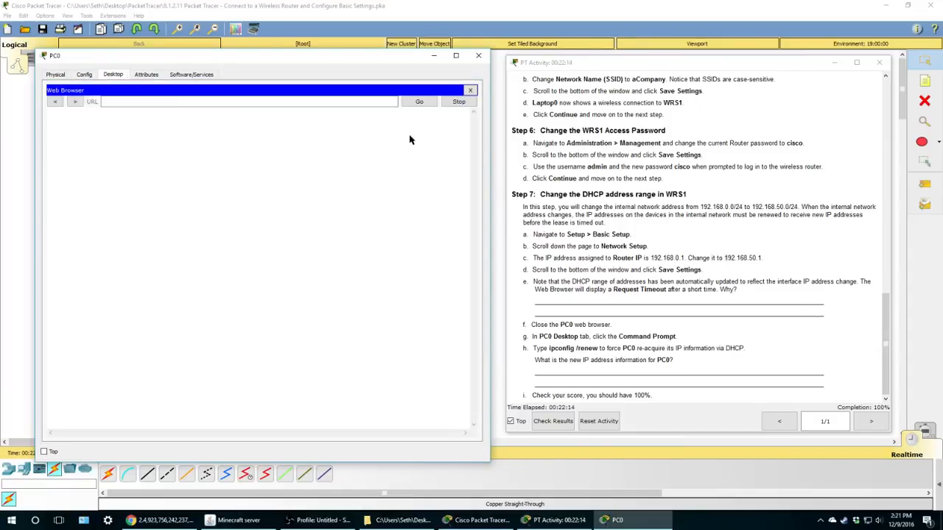
{"action": "left_click", "coordinate": [726, 257]}
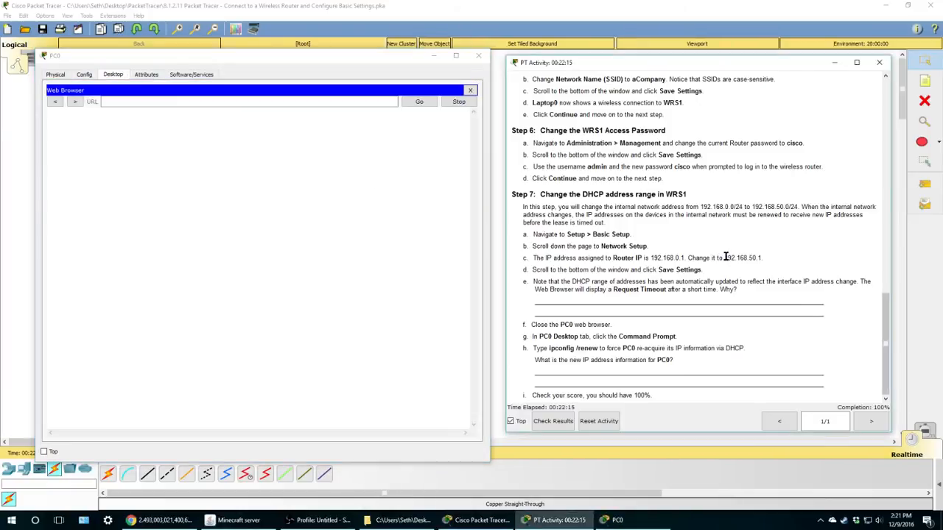
{"action": "left_click_drag", "start_coordinate": [726, 257], "coordinate": [759, 256]}
{"action": "key", "text": "ctrl+c"}
{"action": "left_click", "coordinate": [309, 101]}
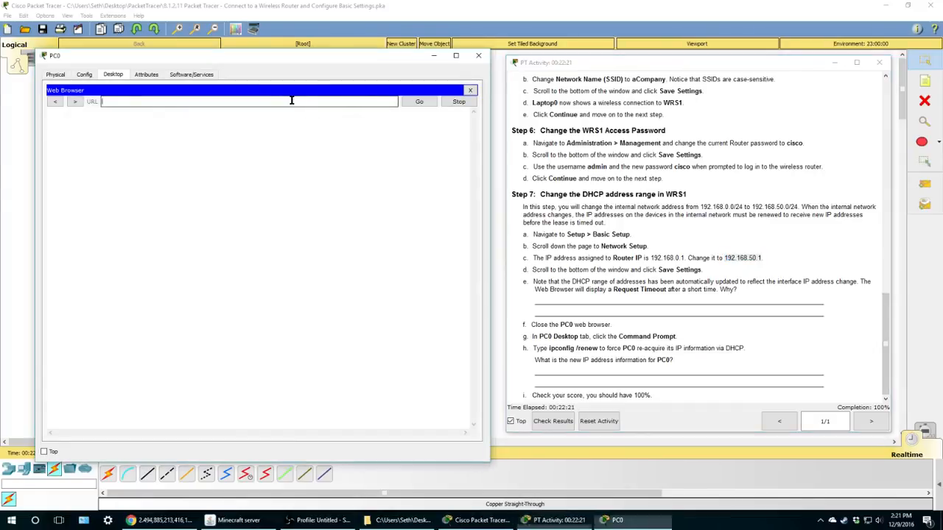
{"action": "right_click", "coordinate": [293, 102]}
{"action": "left_click", "coordinate": [315, 154]}
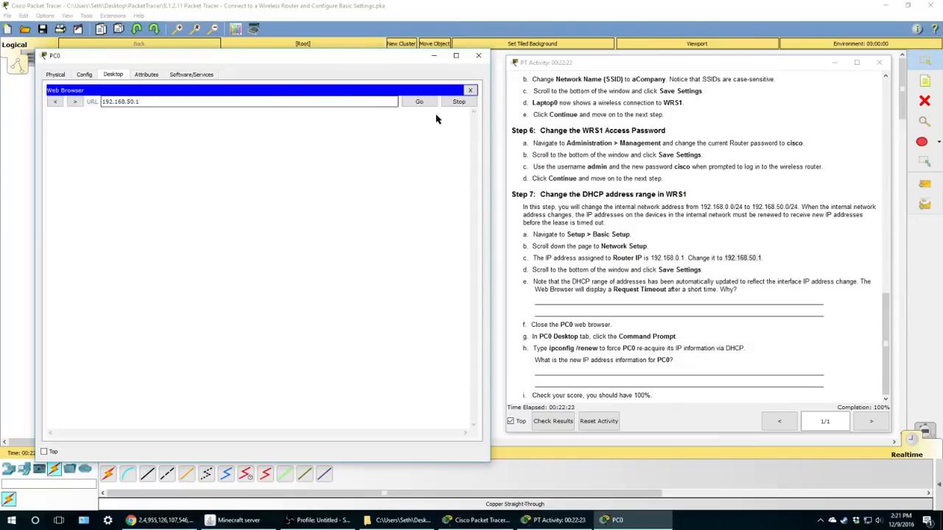
{"action": "left_click", "coordinate": [419, 102]}
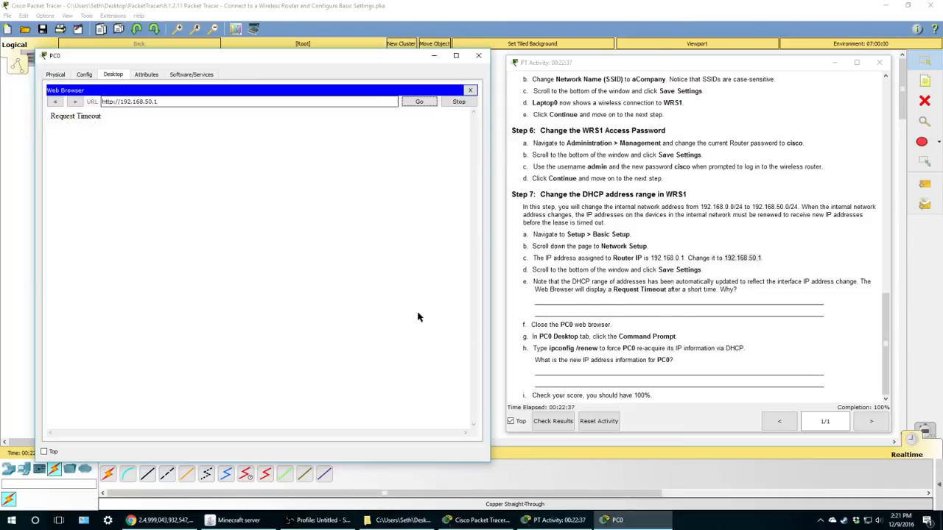
- Close PC0's web browser, check the activity instructions and the topology, then restore PC0's desktop
{"action": "left_click", "coordinate": [472, 90]}
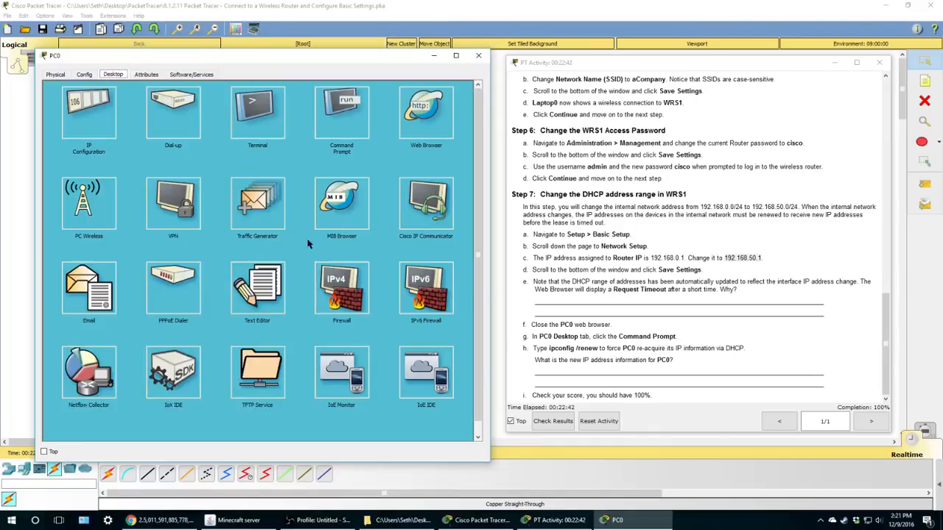
{"action": "left_click", "coordinate": [719, 278]}
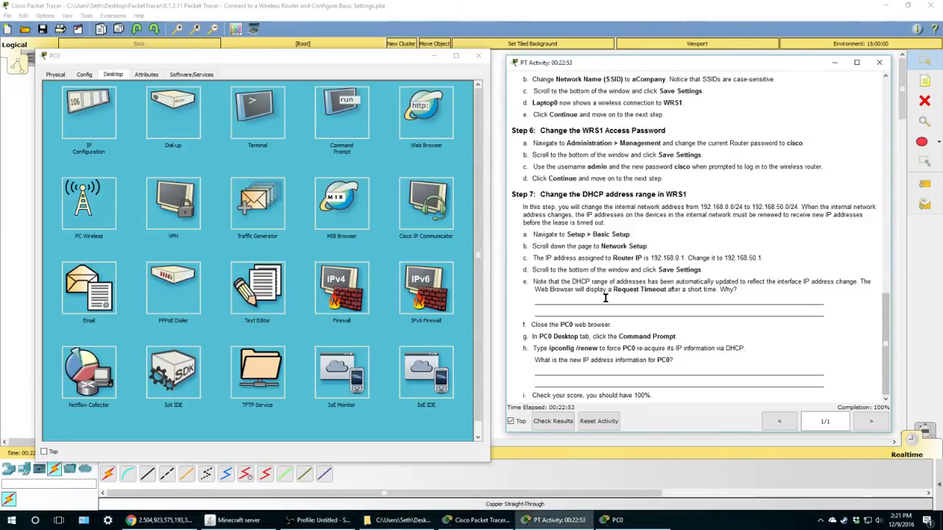
{"action": "left_click", "coordinate": [434, 56]}
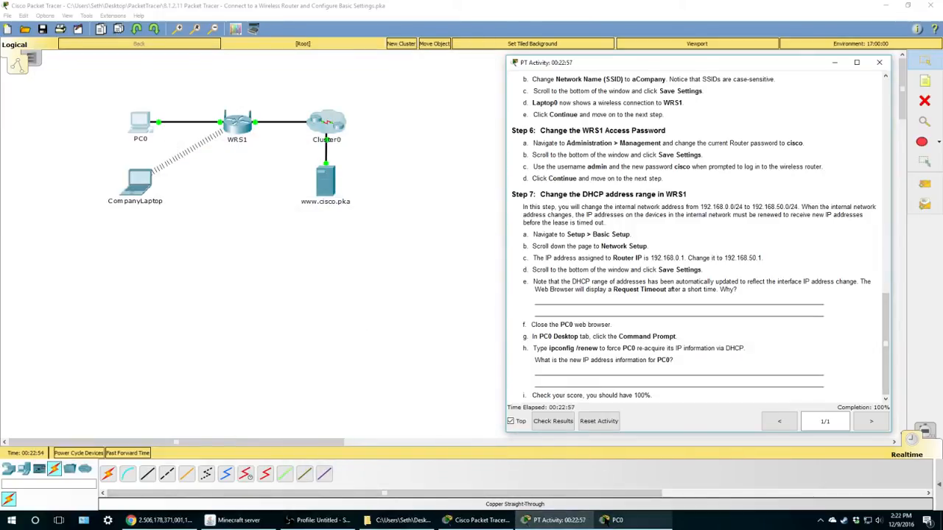
{"action": "mouse_move", "coordinate": [617, 520]}
{"action": "left_click", "coordinate": [627, 501]}
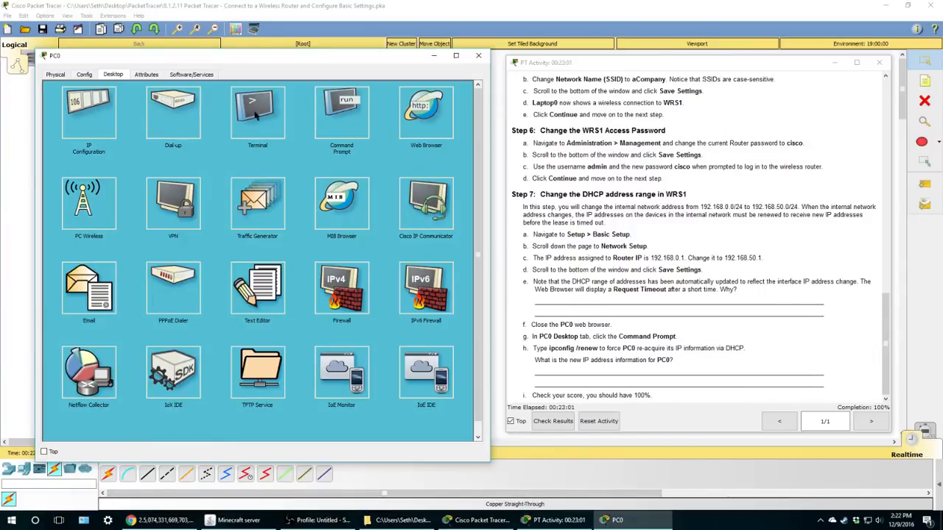
- Highlight the old router address in the instructions, then open PC0's Command Prompt
{"action": "left_click", "coordinate": [751, 259]}
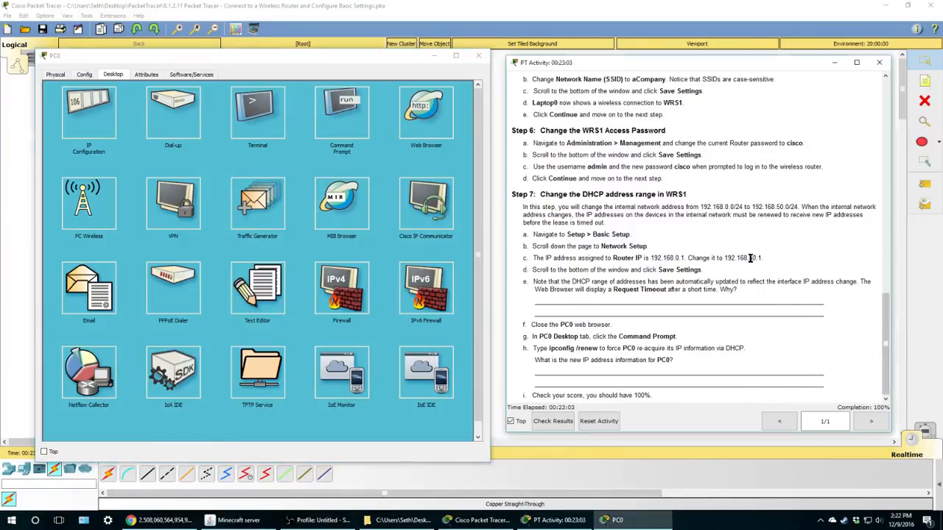
{"action": "double_click", "coordinate": [751, 259]}
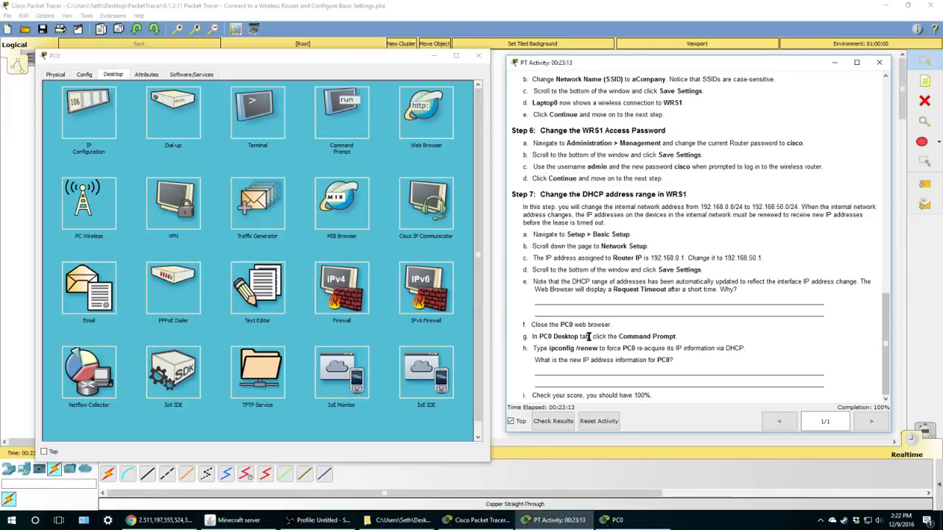
{"action": "left_click", "coordinate": [319, 110]}
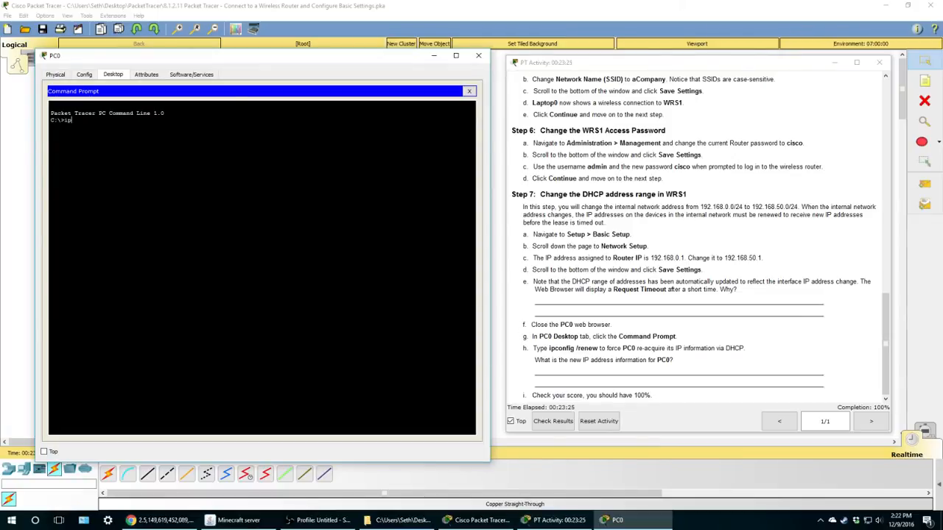
- Run ipconfig, then ipconfig /renew, moving PC0 to 192.168.50.100 with gateway 192.168.50.1
{"action": "type", "text": "config"}
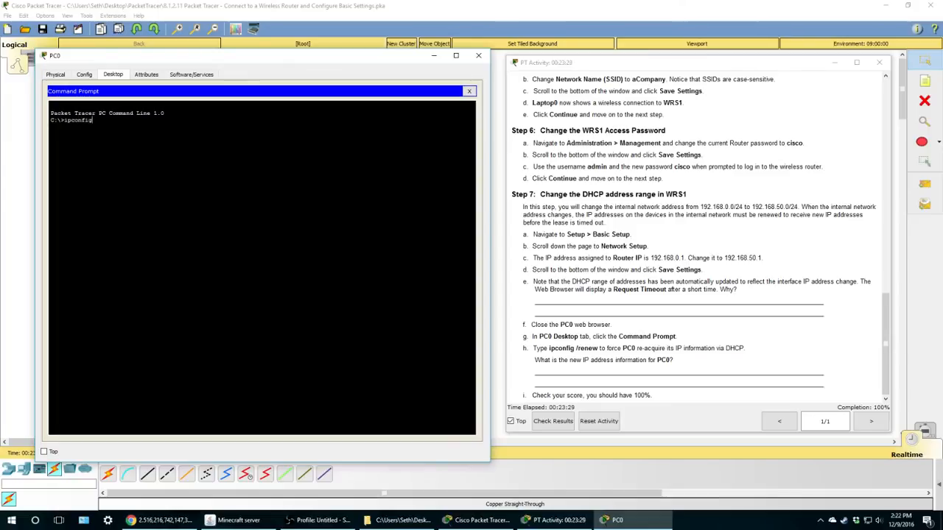
{"action": "key", "text": "Return"}
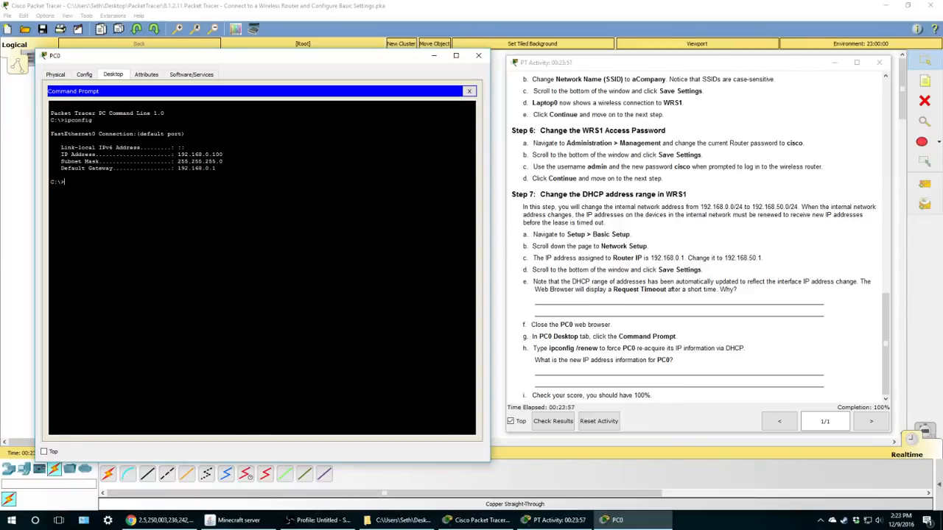
{"action": "type", "text": "ipconfig /renew"}
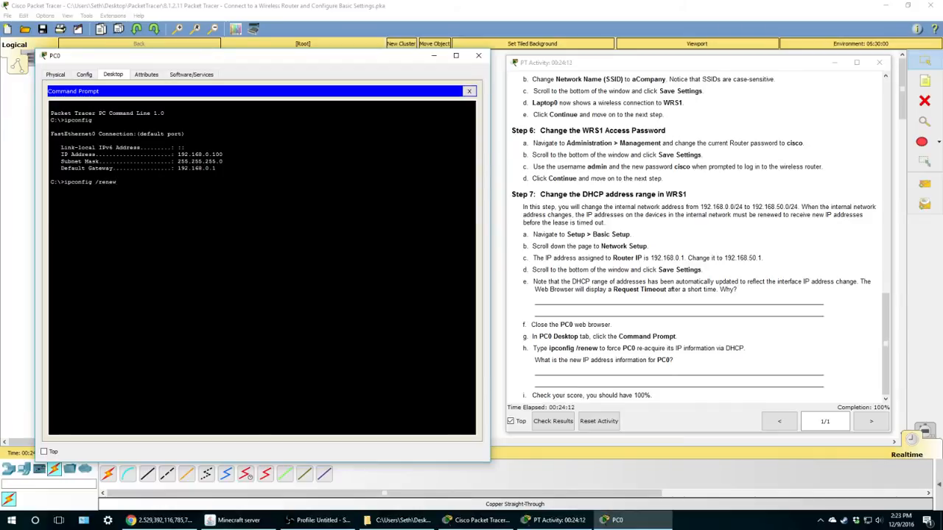
{"action": "key", "text": "Return"}
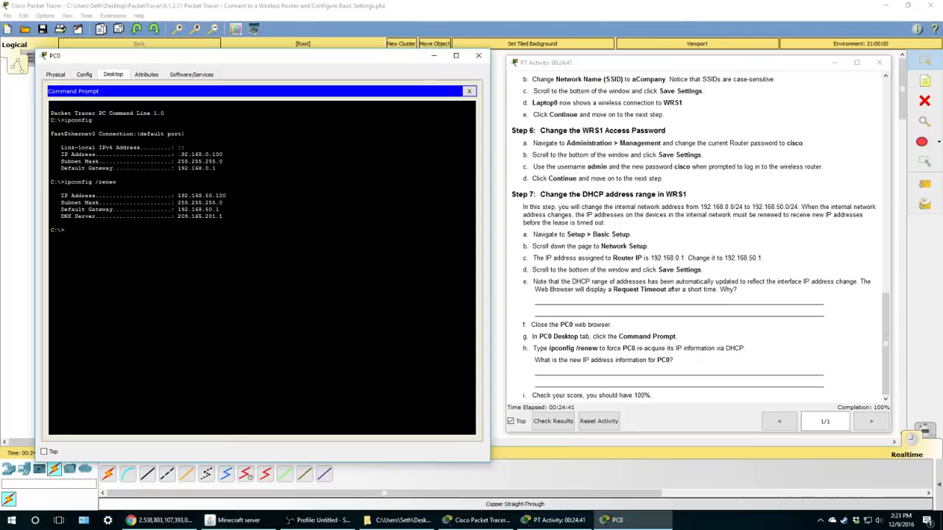
{"action": "left_click_drag", "start_coordinate": [177, 154], "coordinate": [223, 156]}
- Compare the new addressing with the instructions, then close PC0's Command Prompt
{"action": "scroll", "coordinate": [593, 185], "scroll_direction": "up", "scroll_amount": 10}
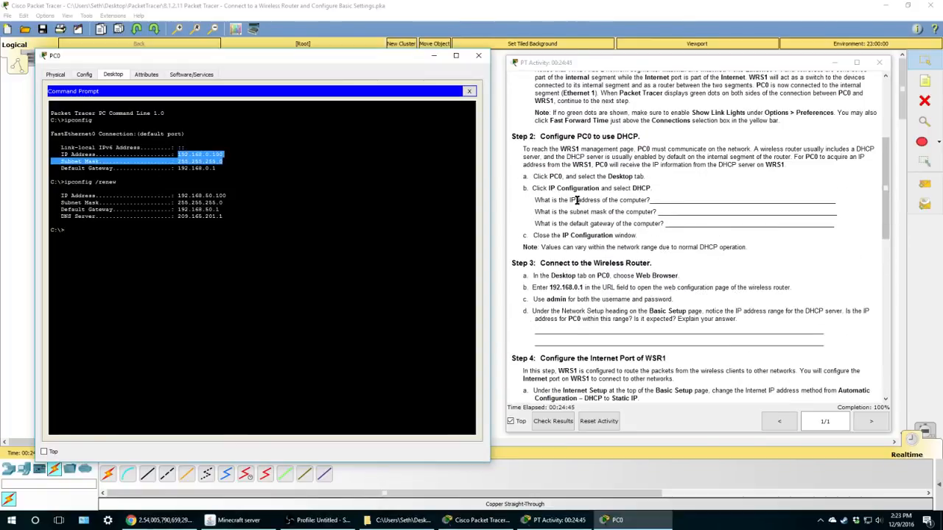
{"action": "left_click", "coordinate": [193, 155]}
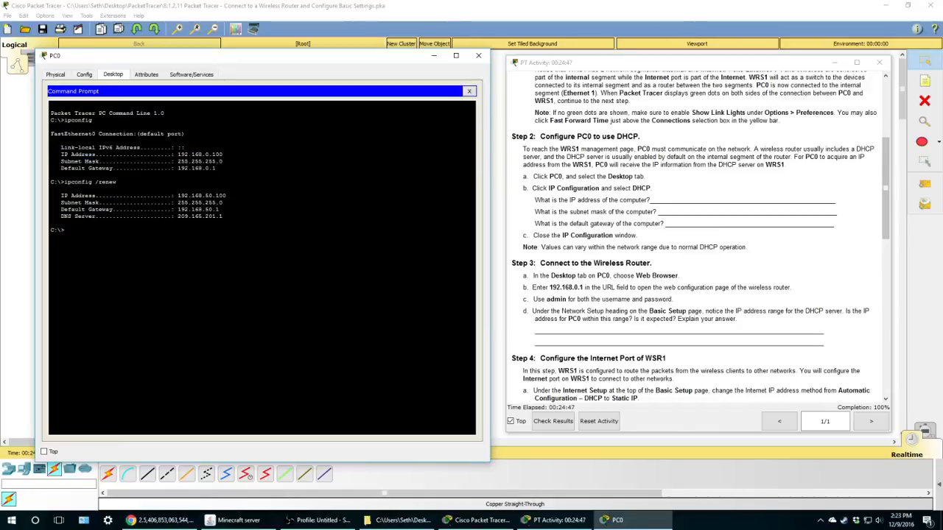
{"action": "scroll", "coordinate": [692, 369], "scroll_direction": "down", "scroll_amount": 10}
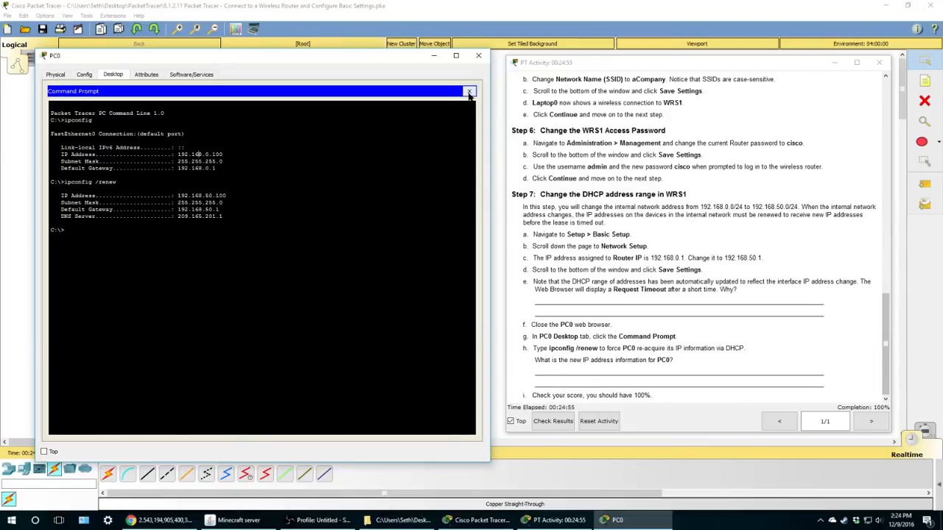
{"action": "left_click", "coordinate": [468, 93]}
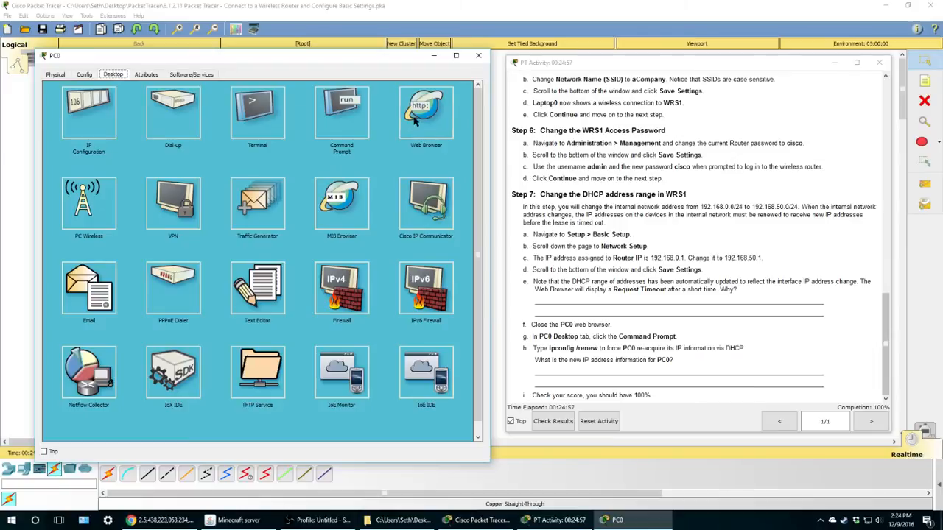
- Browse from PC0 to 192.168.50.1 and log in to WRS1 with the admin credentials
{"action": "left_click", "coordinate": [414, 121]}
{"action": "left_click", "coordinate": [274, 105]}
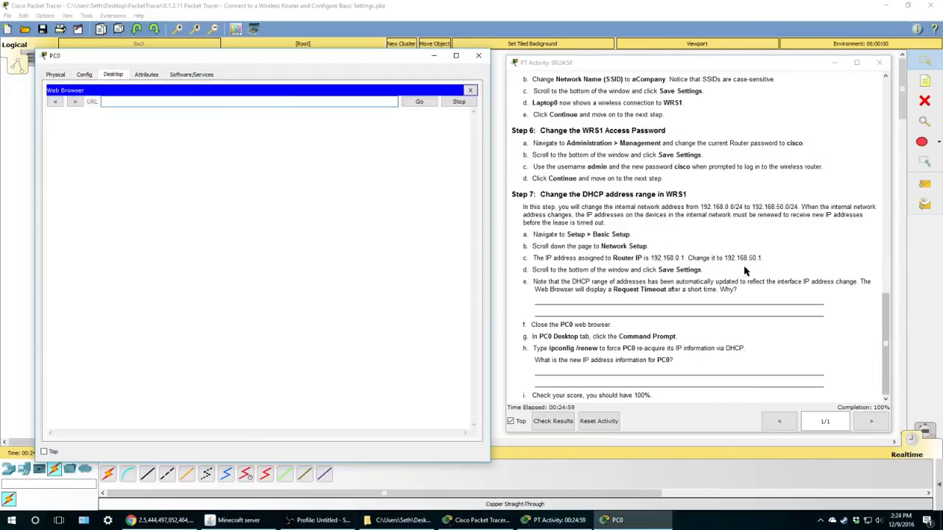
{"action": "left_click_drag", "start_coordinate": [726, 259], "coordinate": [759, 258]}
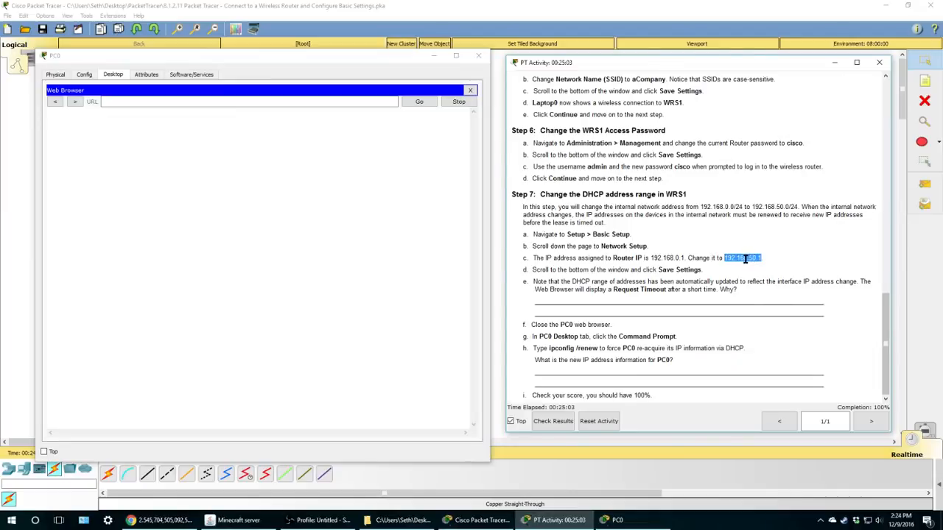
{"action": "left_click", "coordinate": [306, 102]}
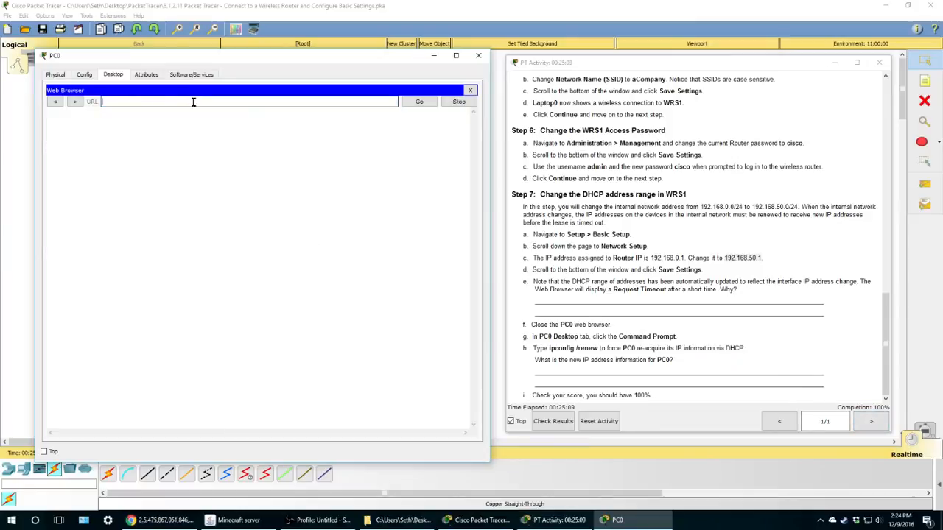
{"action": "type", "text": "192.168.50.1"}
{"action": "left_click", "coordinate": [419, 103]}
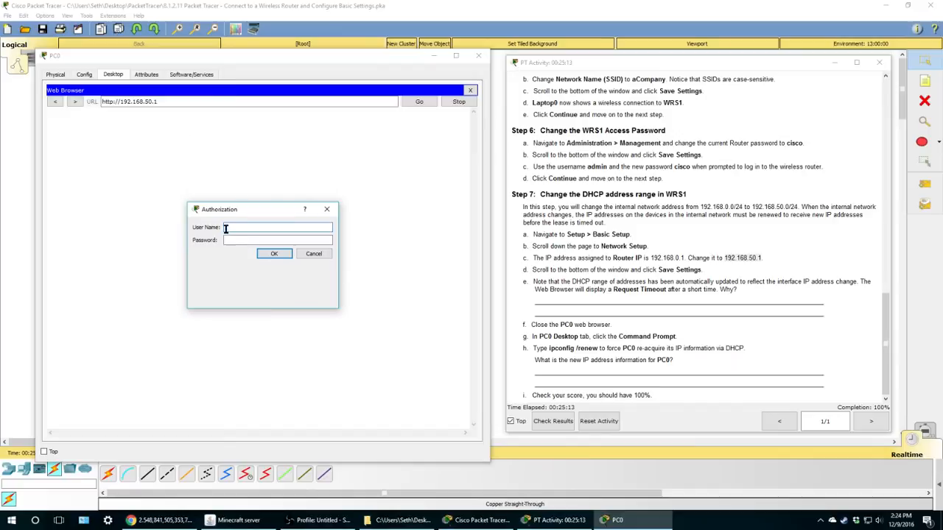
{"action": "type", "text": "ad"}
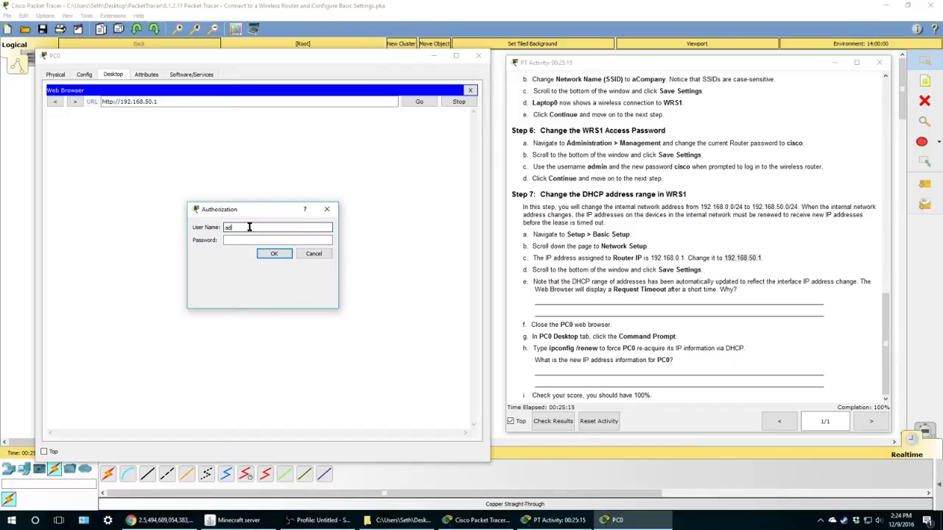
{"action": "type", "text": "minc"}
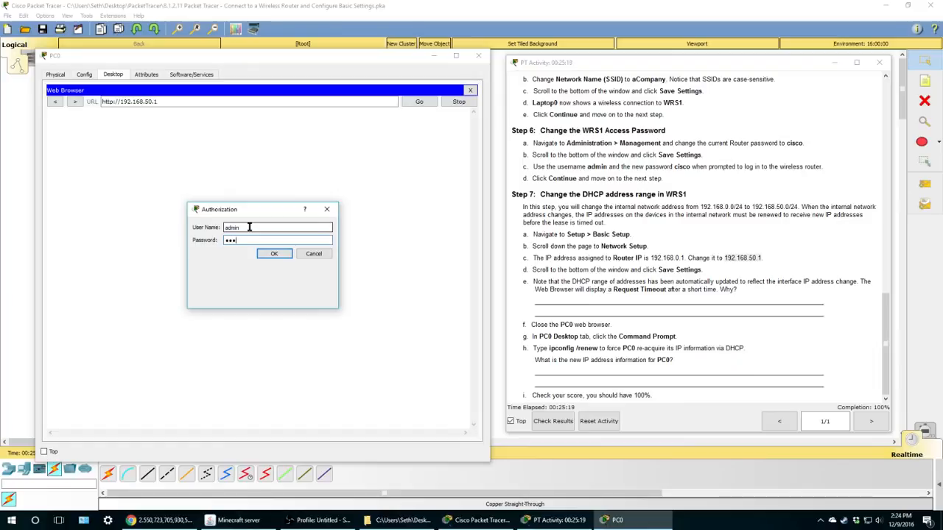
{"action": "type", "text": "c"}
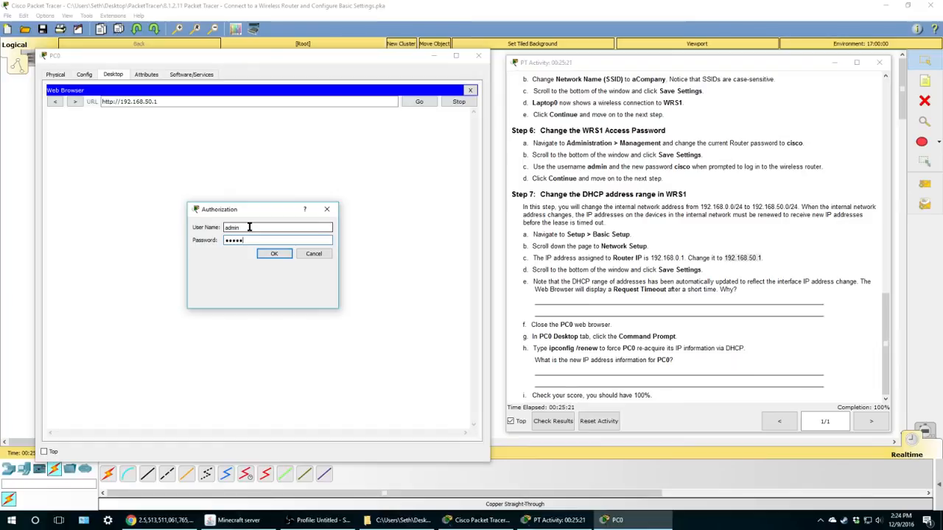
{"action": "type", "text": "o"}
{"action": "key", "text": "Return"}
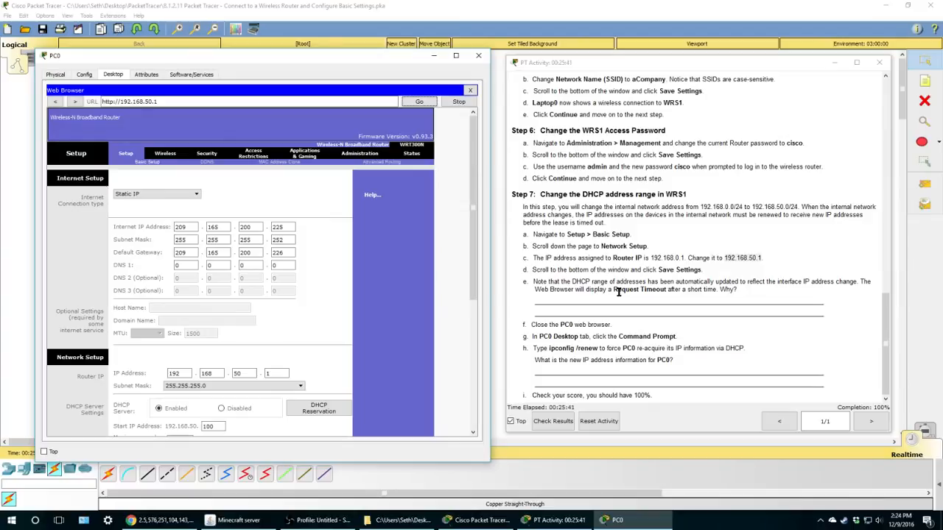
{"action": "scroll", "coordinate": [679, 239], "scroll_direction": "up", "scroll_amount": 5}
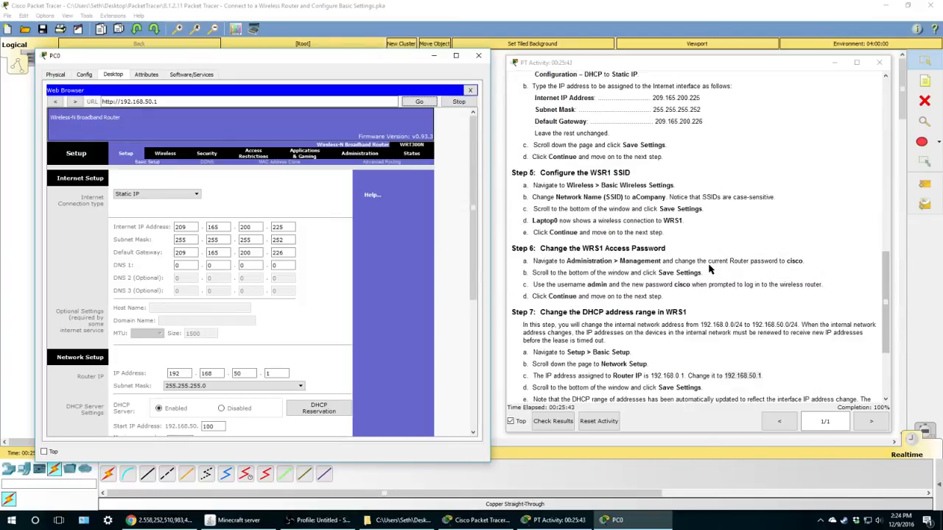
{"action": "left_click_drag", "start_coordinate": [652, 168], "coordinate": [705, 171]}
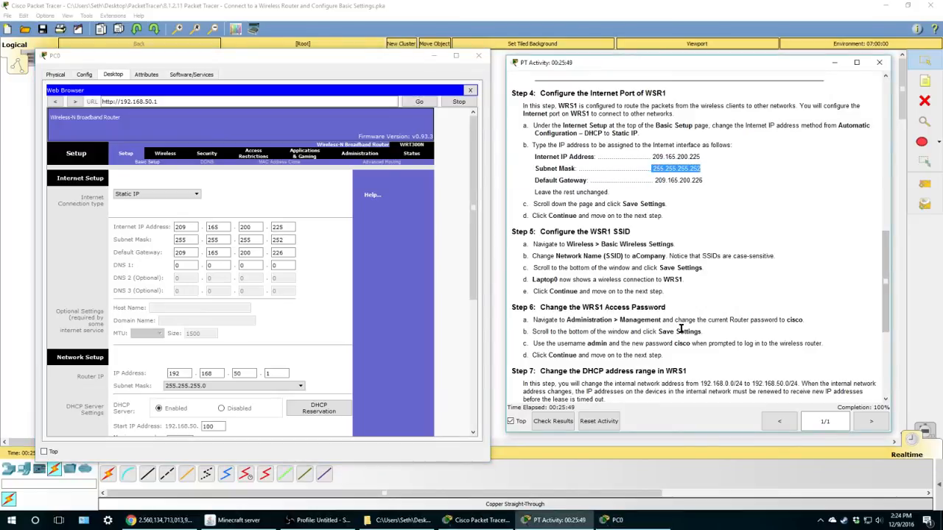
{"action": "left_click", "coordinate": [696, 197]}
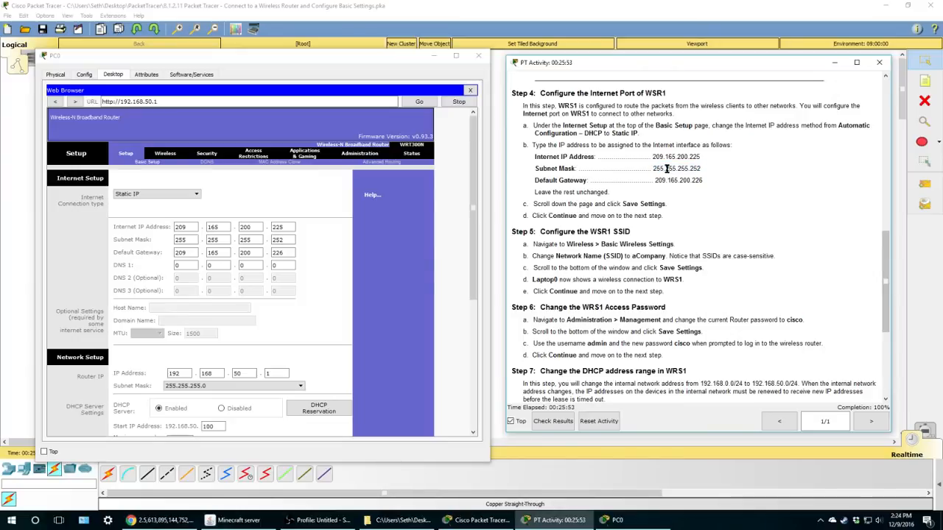
{"action": "scroll", "coordinate": [698, 166], "scroll_direction": "down", "scroll_amount": 5}
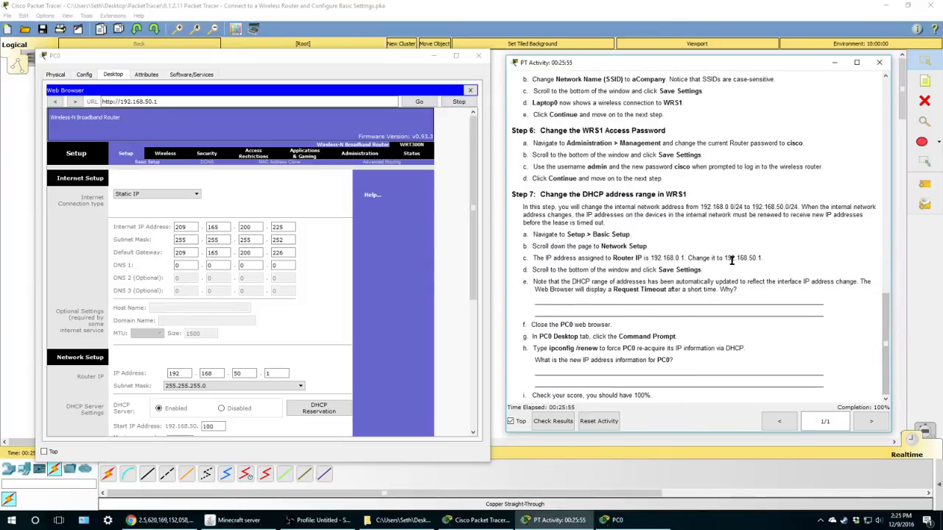
{"action": "left_click_drag", "start_coordinate": [747, 258], "coordinate": [763, 258]}
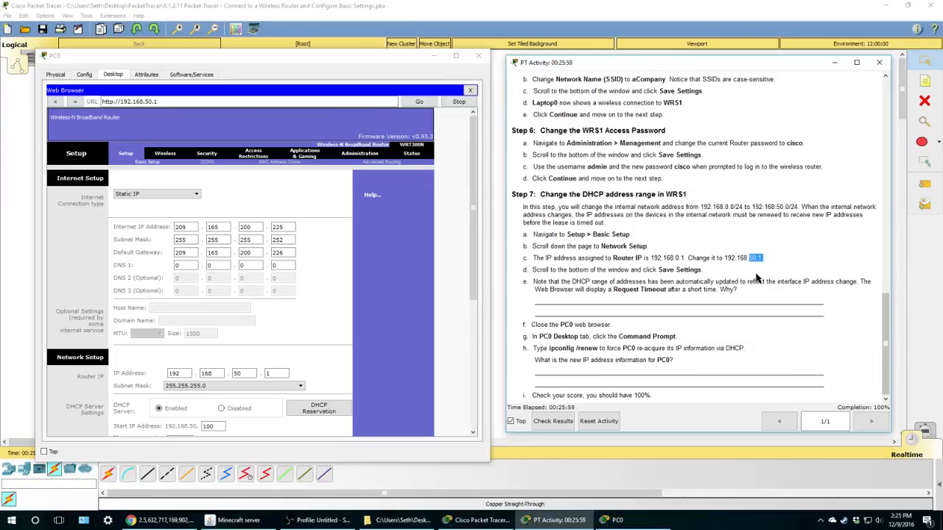
{"action": "left_click", "coordinate": [759, 280]}
- Check results for a 10/10 score, close PC0, review the assessment items, then close results
{"action": "left_click", "coordinate": [553, 420]}
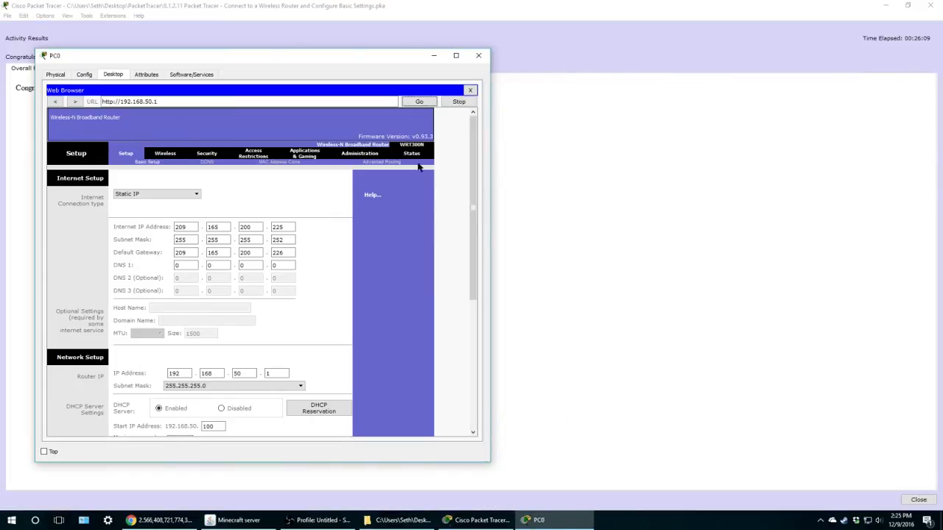
{"action": "left_click", "coordinate": [478, 56]}
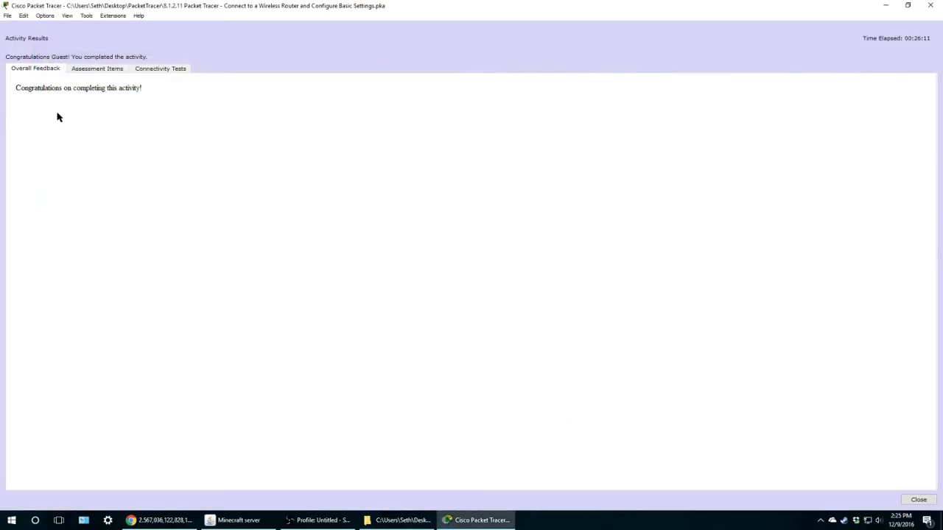
{"action": "left_click", "coordinate": [88, 72]}
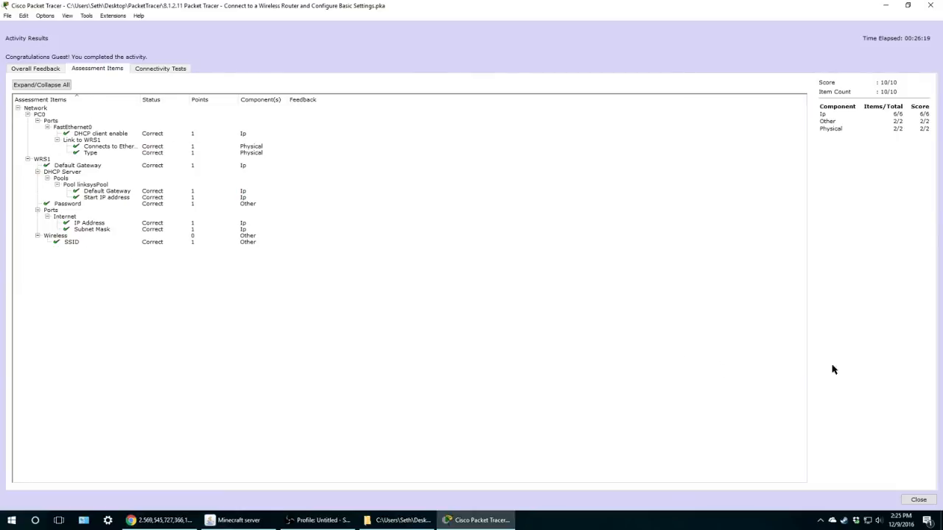
{"action": "left_click", "coordinate": [918, 500]}
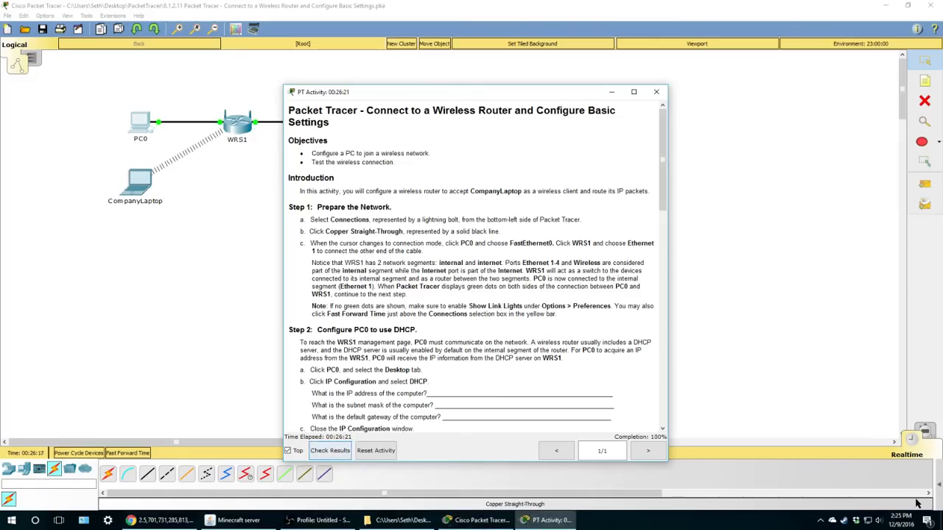
- Move the PT Activity window up and right to reveal PC0, WRS1 and the other devices
{"action": "left_click_drag", "start_coordinate": [476, 94], "coordinate": [645, 68]}
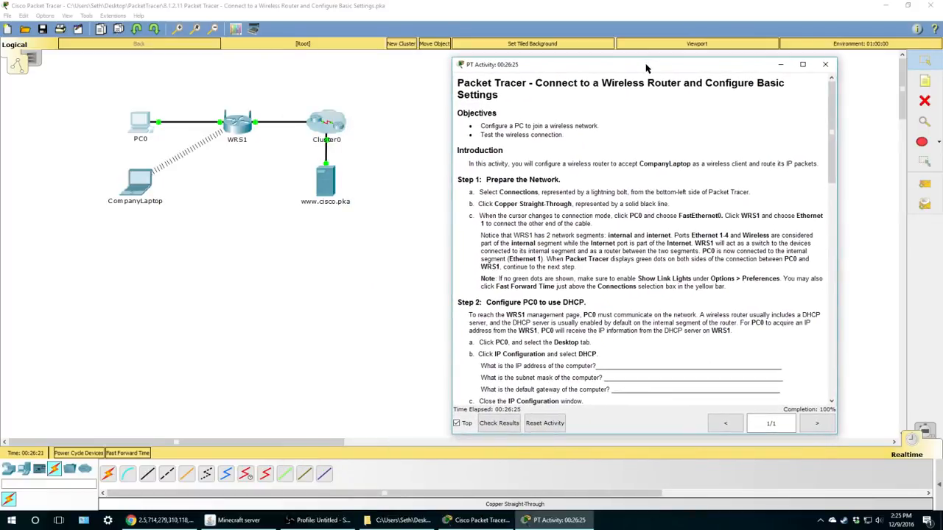